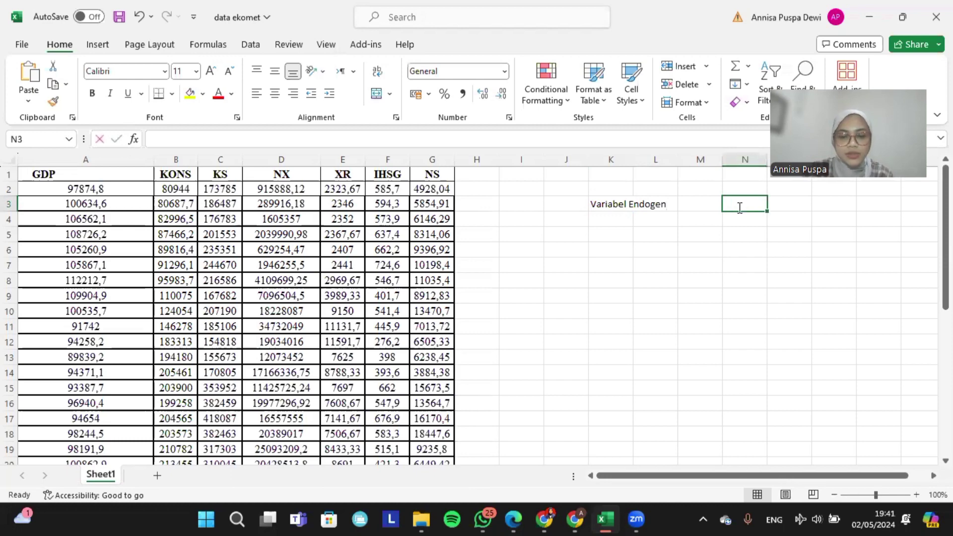
- Enter "GDP" in cell N3 beside the Variabel Endogen label and add the label "Variabel independen" in K4
text(GDP)
click(619, 222)
text(Vari)
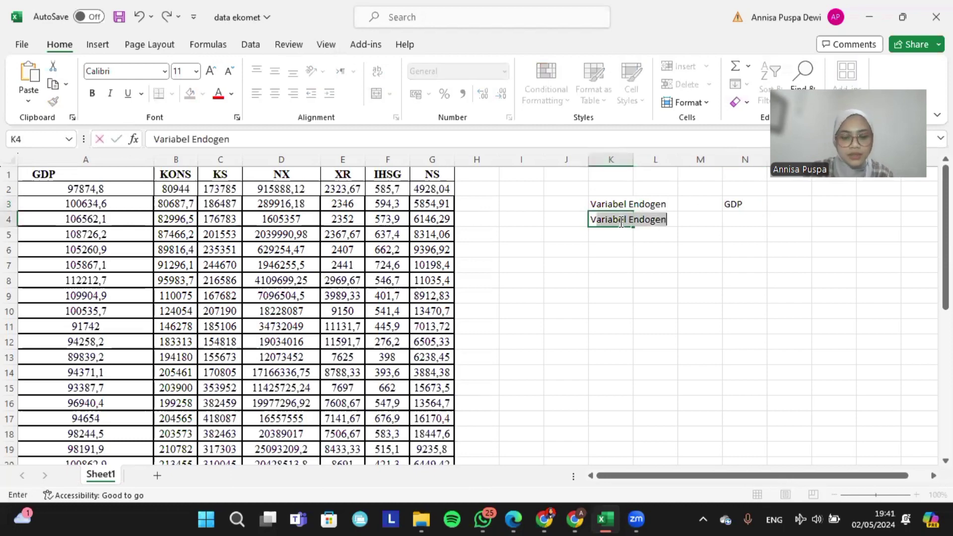
key(BackSpace)
text(baek)
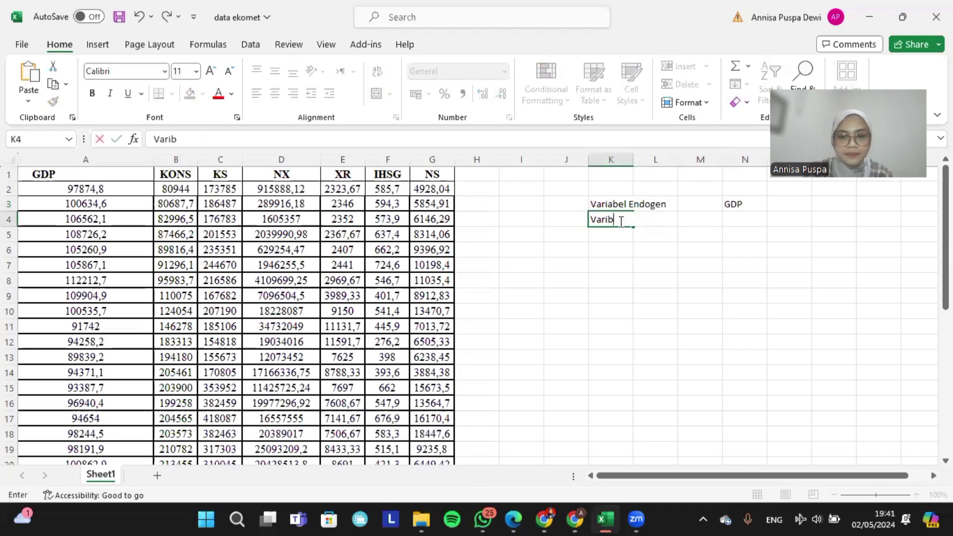
key(BackSpace)
key(BackSpace)
key(BackSpace)
key(BackSpace)
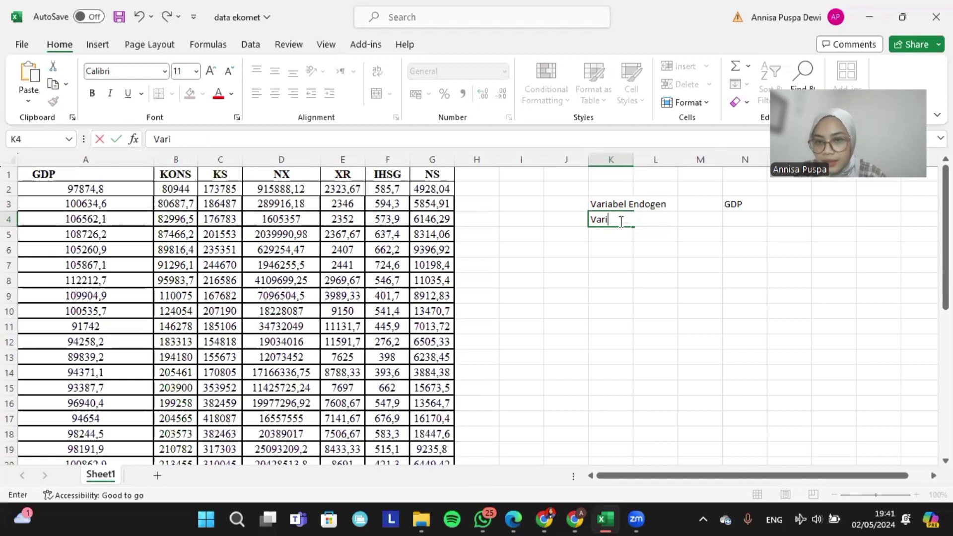
text(abel )
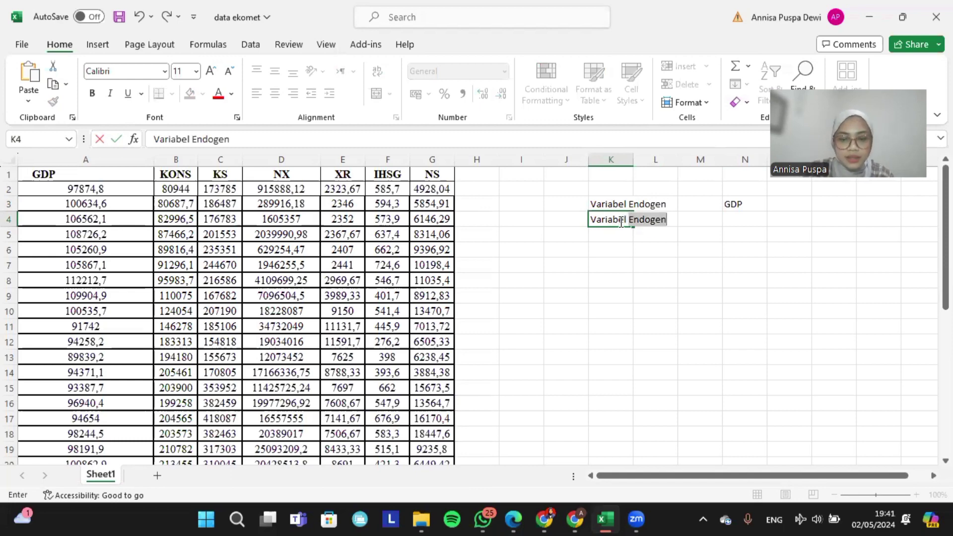
text(independen)
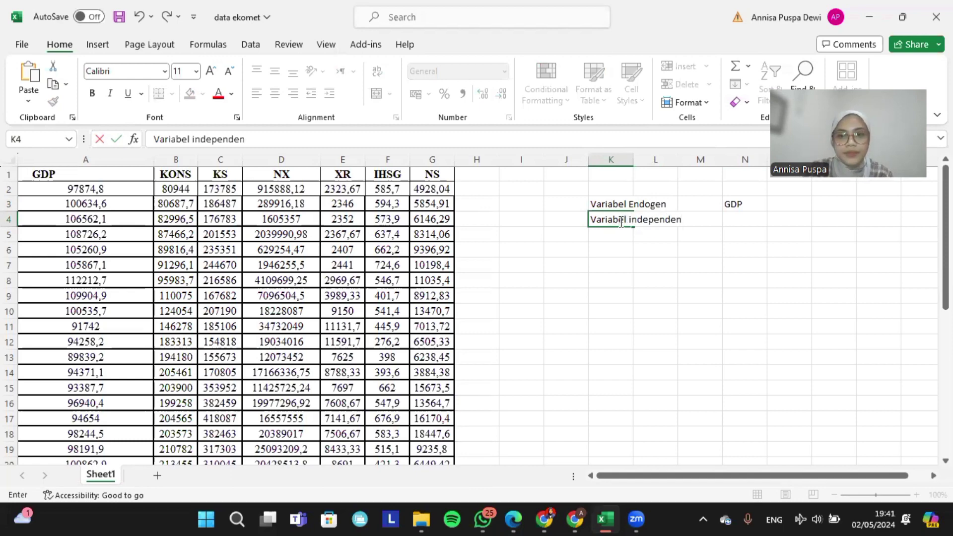
- Start the independent variable list in cell N4 with the text "Nilai tukar rupiah thp dollar (xr),"
click(759, 219)
text(Mil)
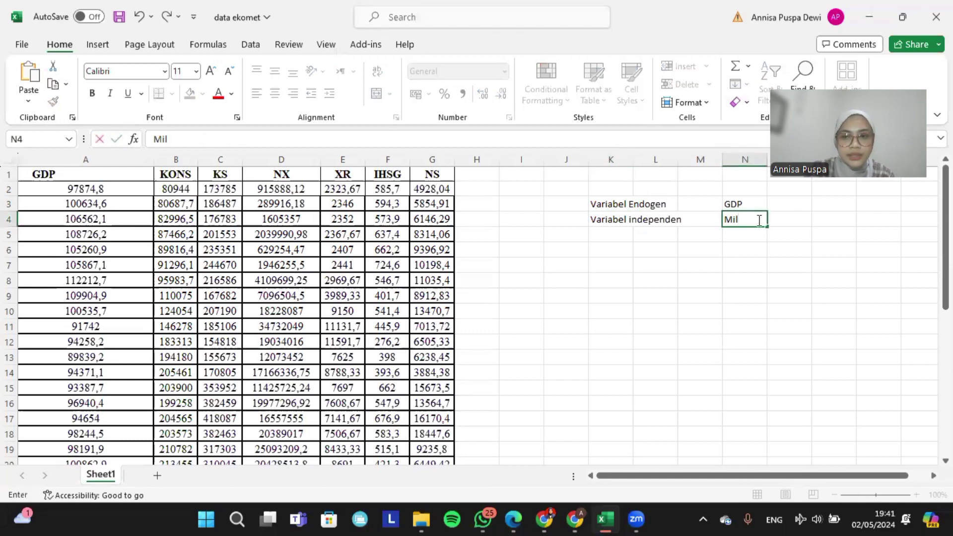
key(BackSpace)
key(BackSpace)
key(BackSpace)
text(Nilai t)
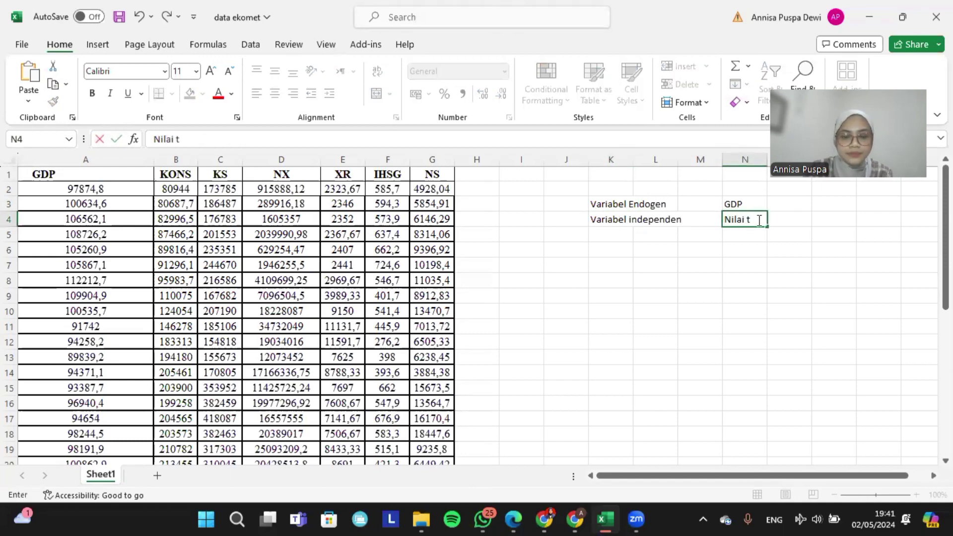
text(ukar ru)
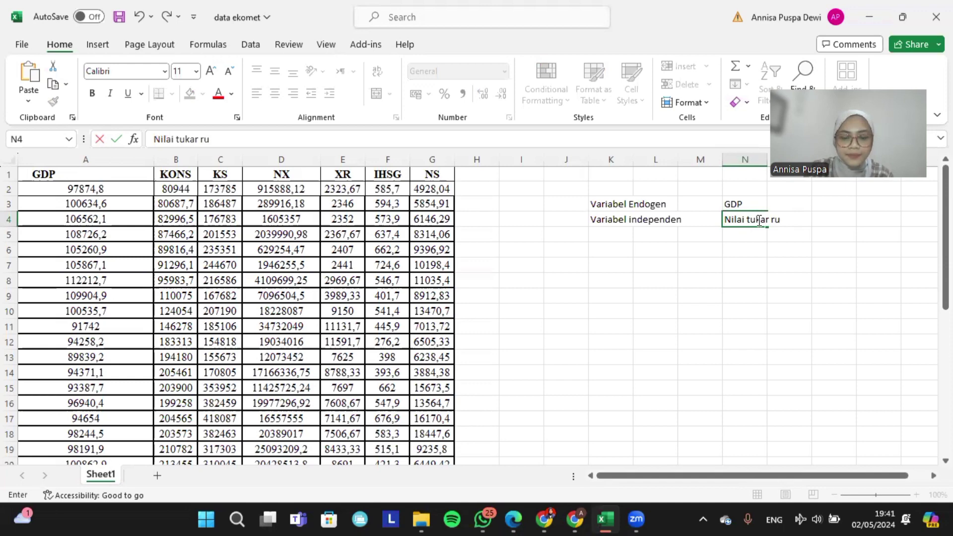
text(piah thp)
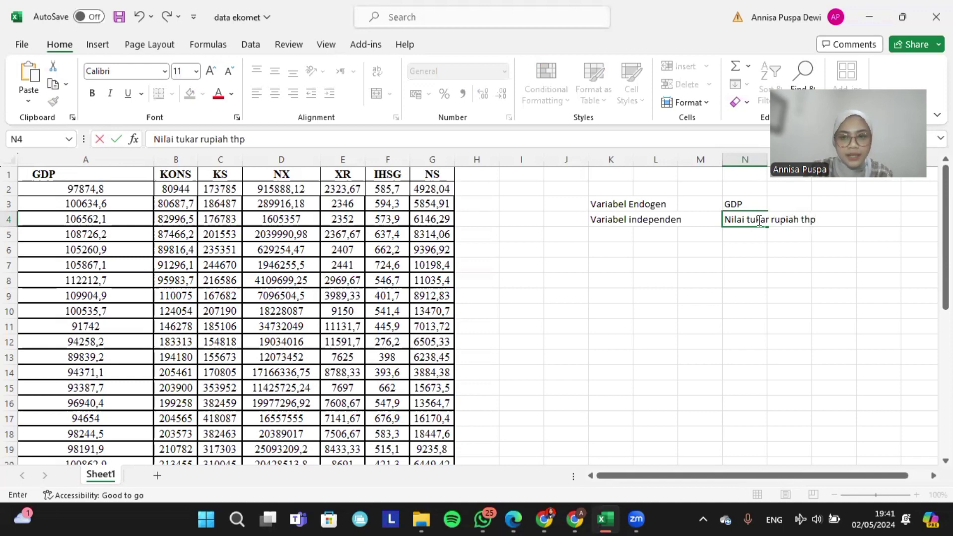
text( dolal)
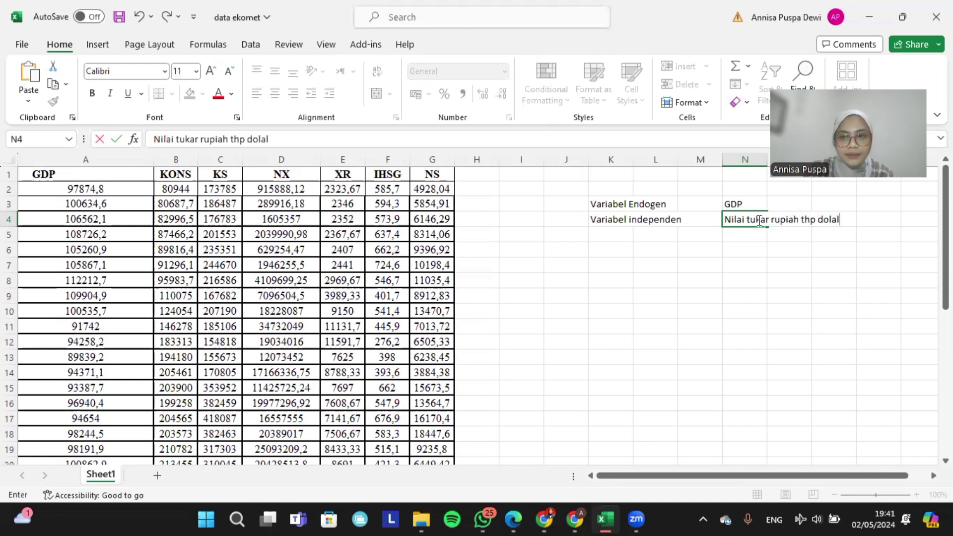
key(BackSpace)
key(BackSpace)
text(lar)
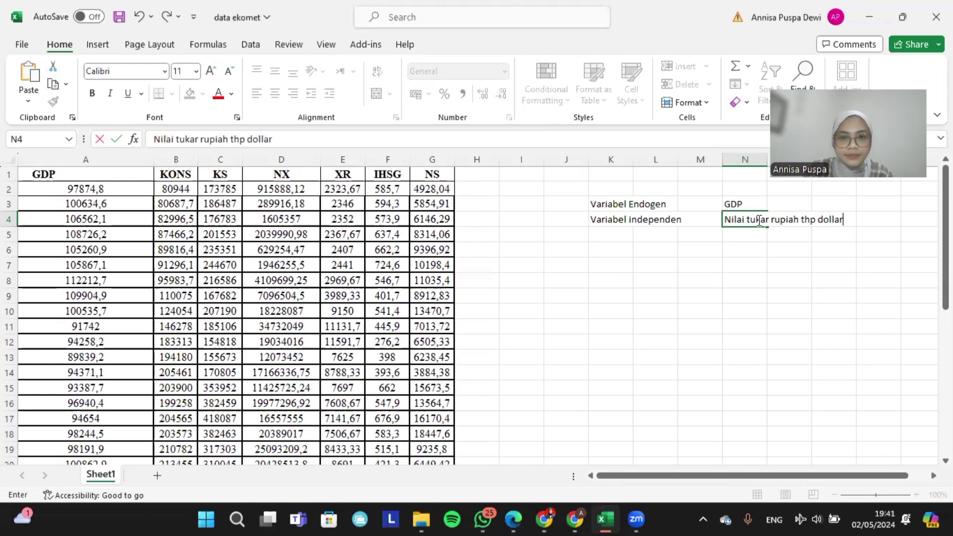
text( (xr)
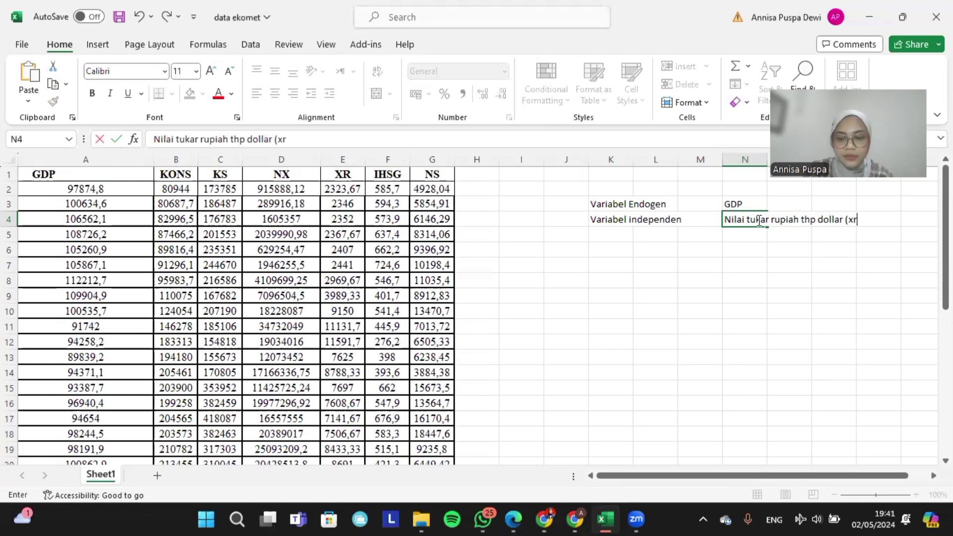
text(),)
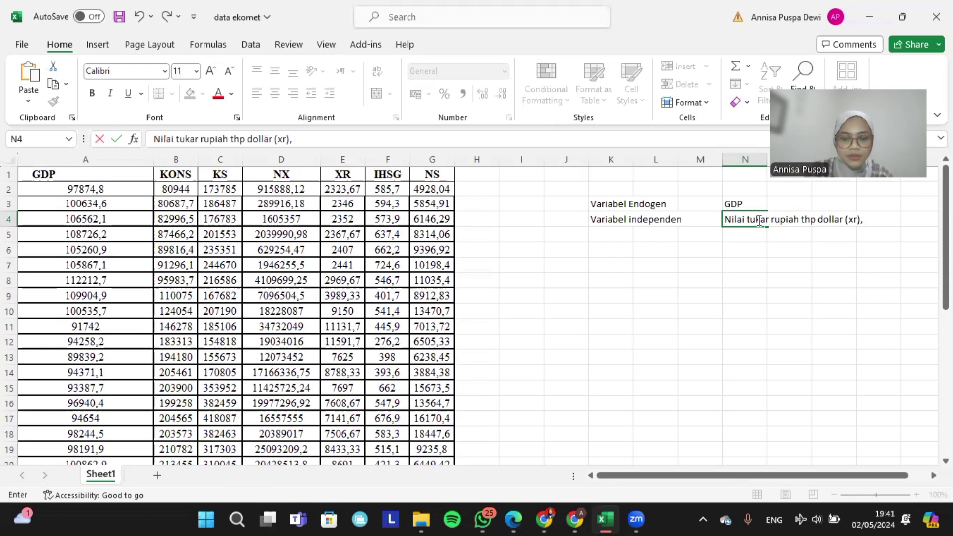
- Append "Indeks harga saham yang diperdagangkan(ns)" to the independent variable list in N4
text( Indeks )
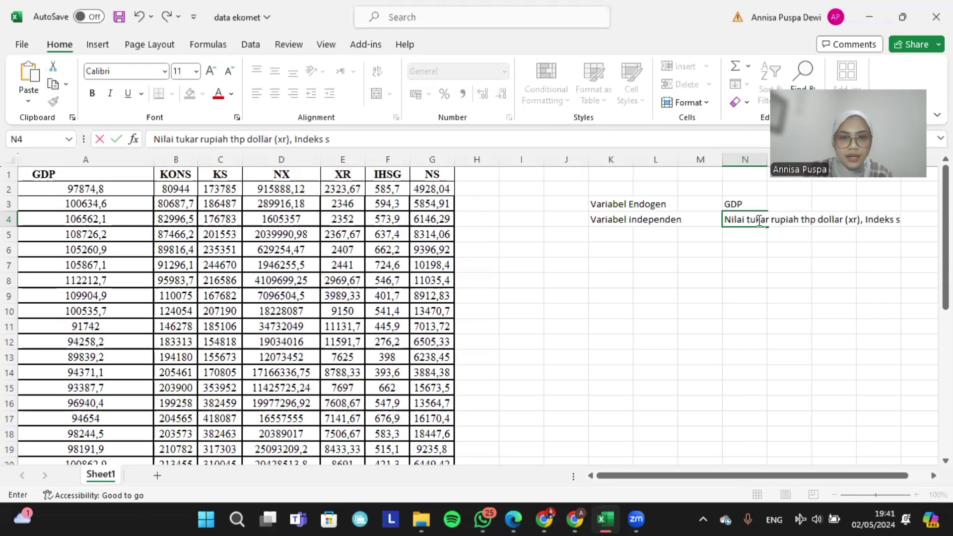
text(harga)
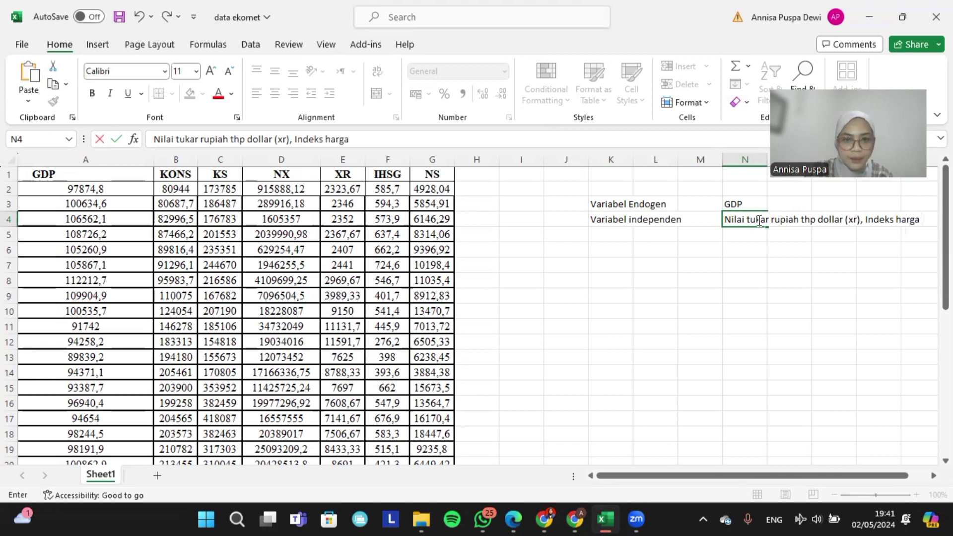
text( saham yang d)
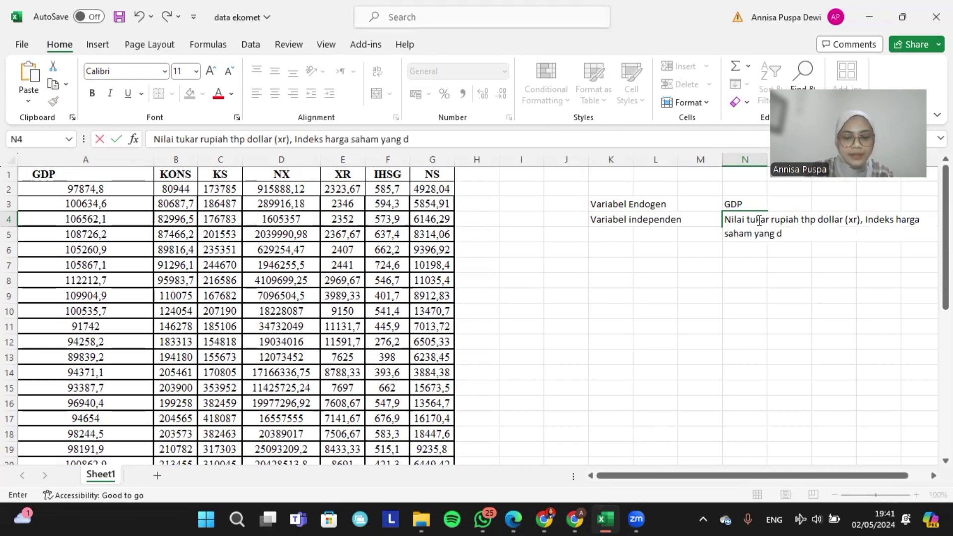
text(iperdagangkan)
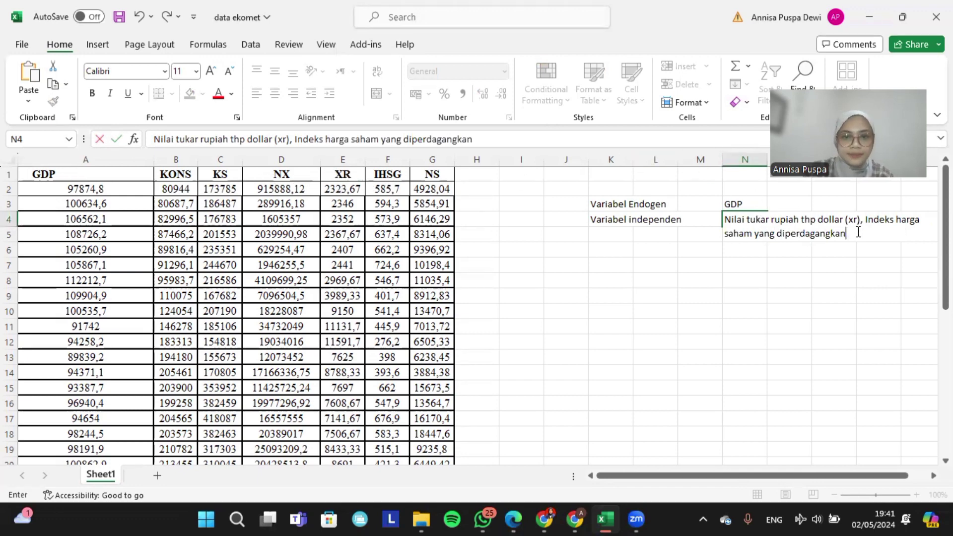
text(()
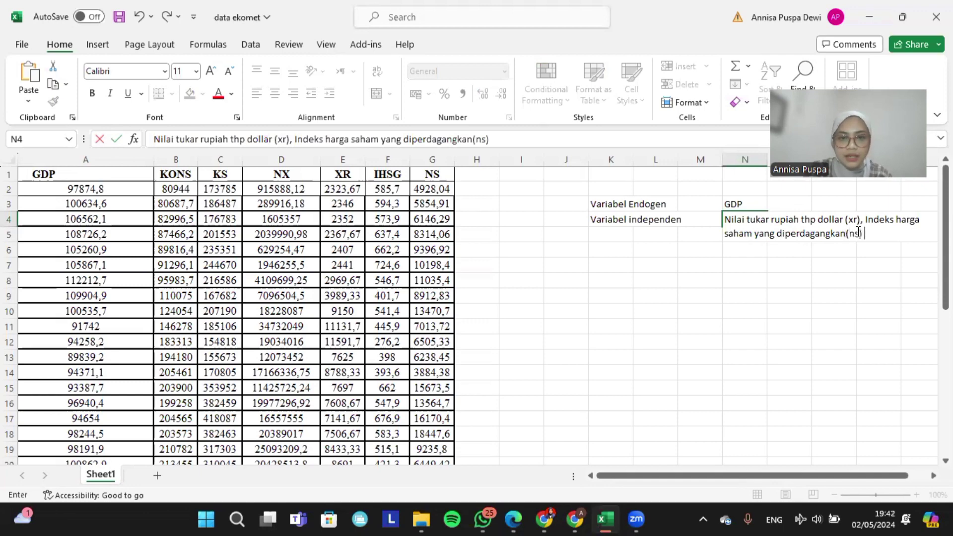
text(ns))
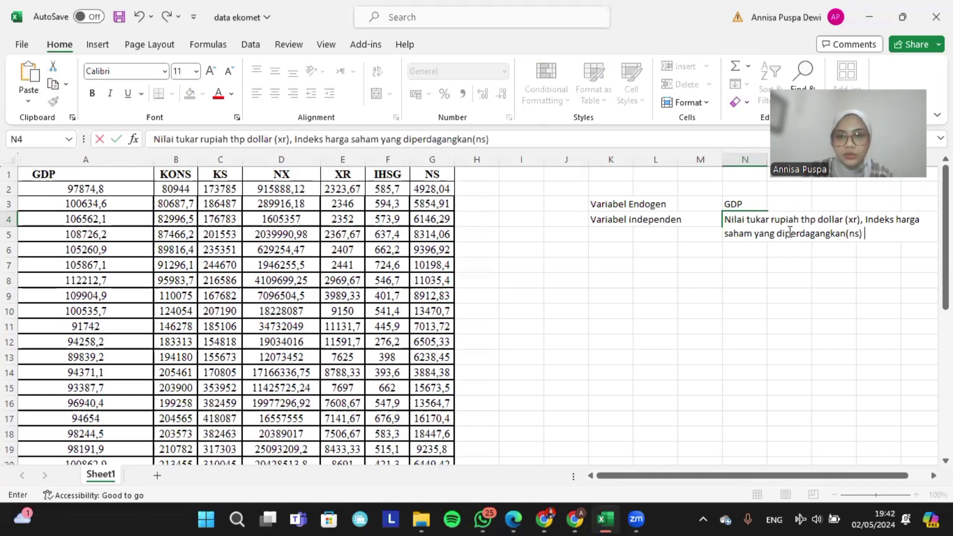
- Add the label "Variabel eksogen" in K5 and enter "Ekspor bersih (nx) dan konsumsi masyarakat (kons)" in N5
click(602, 235)
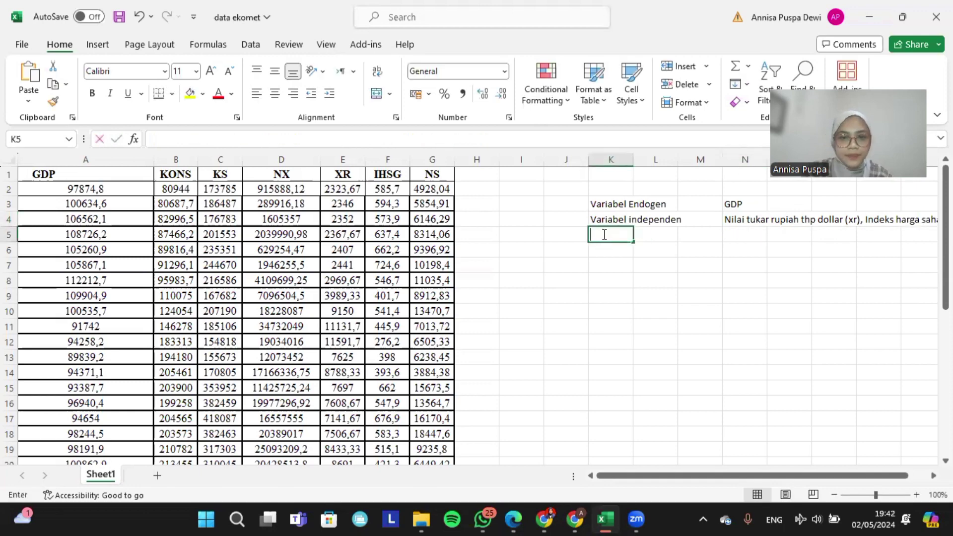
text(Varia)
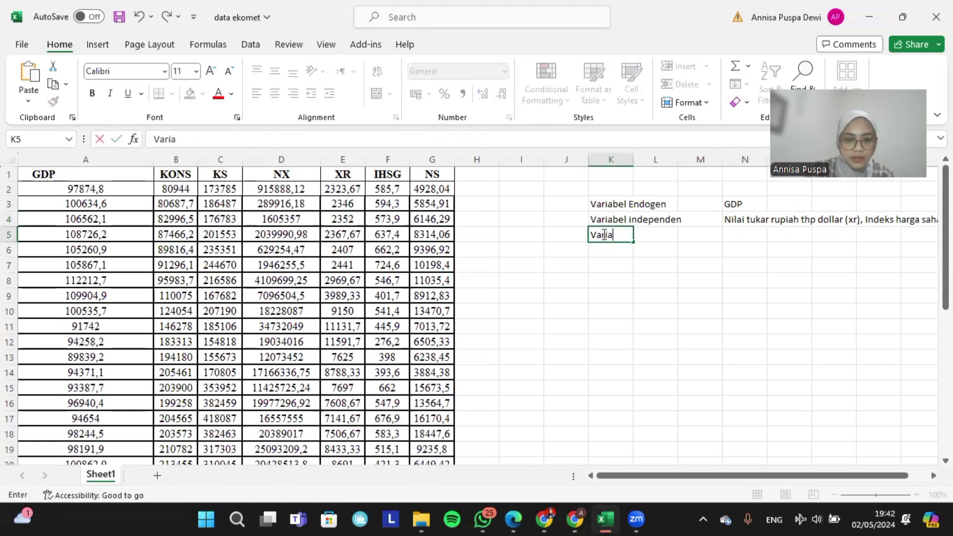
text(bel eksogen)
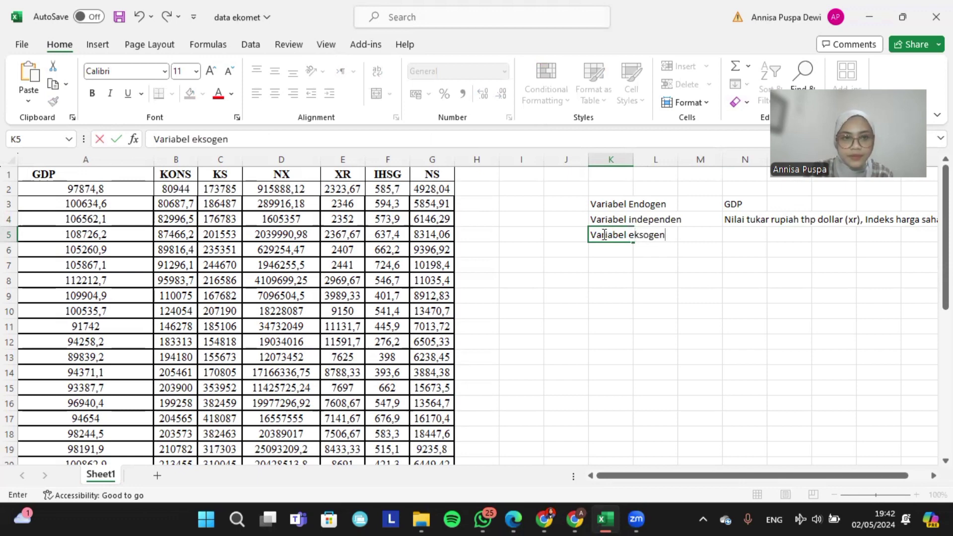
click(747, 236)
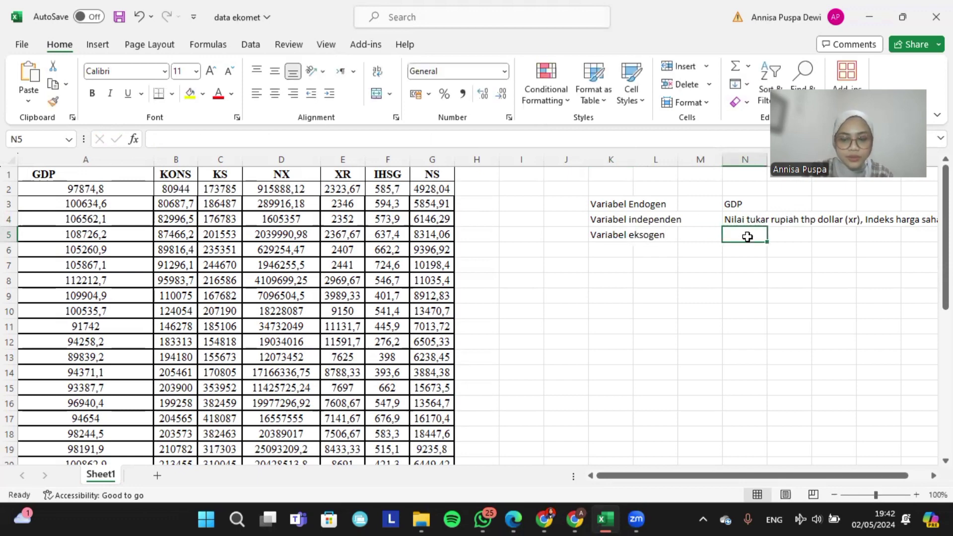
text(Ekspor b)
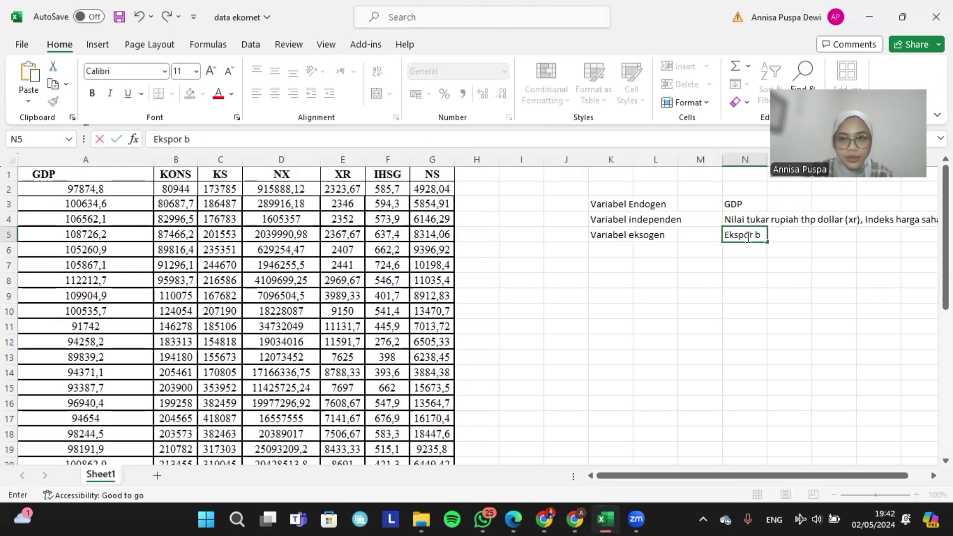
text(ersih)
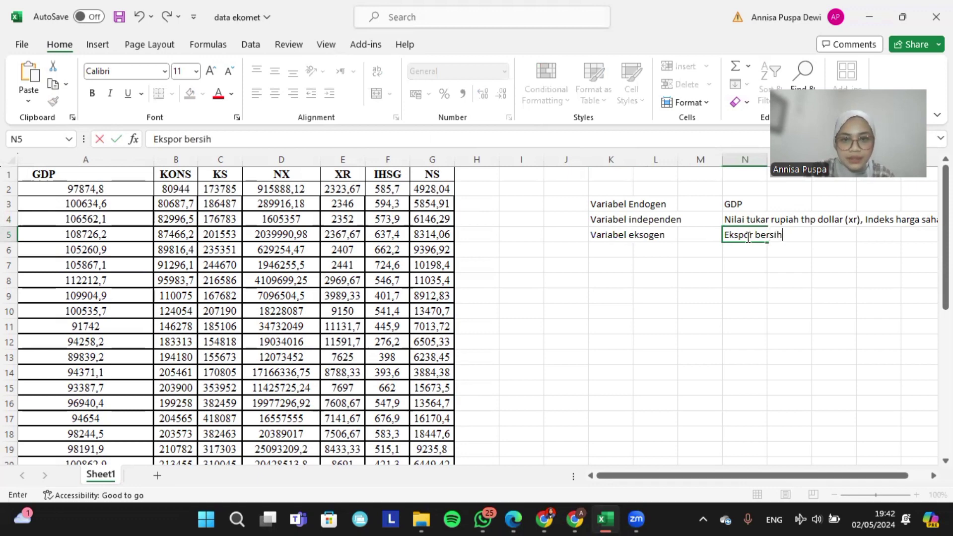
text( (nx)
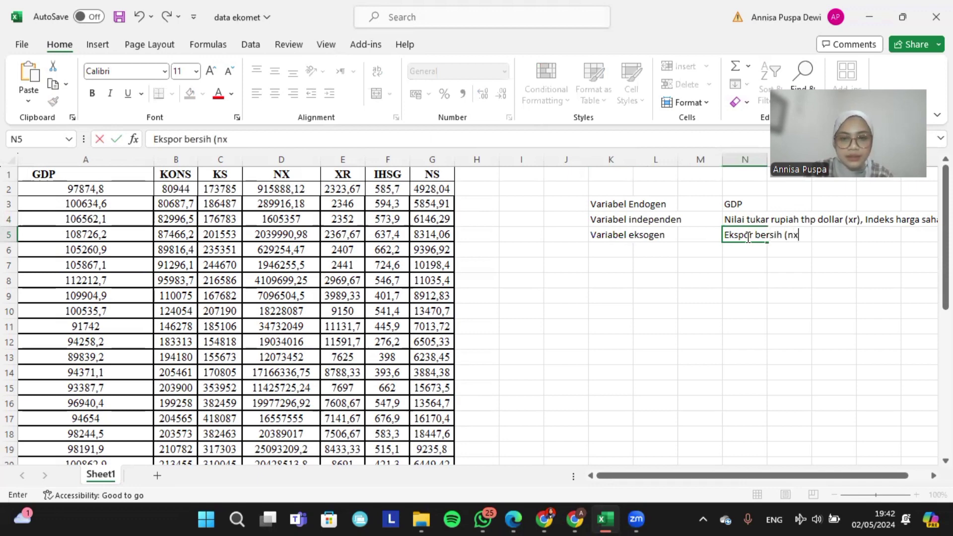
text() dan kon)
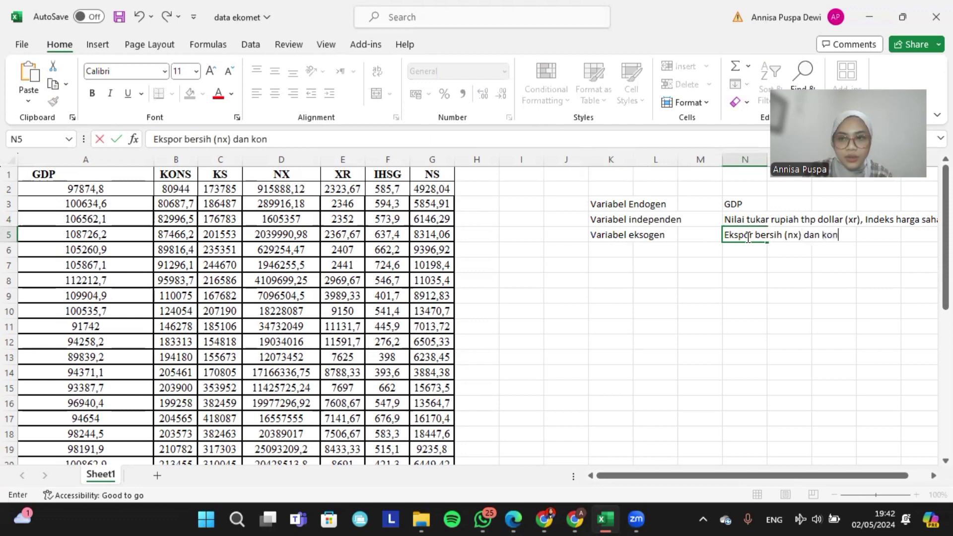
text(sumsi masyarakat)
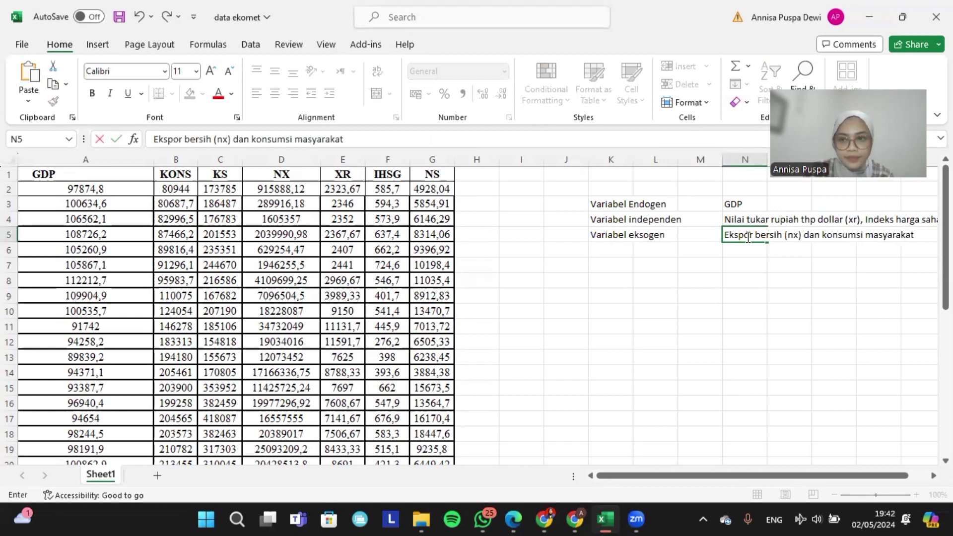
text( (kons))
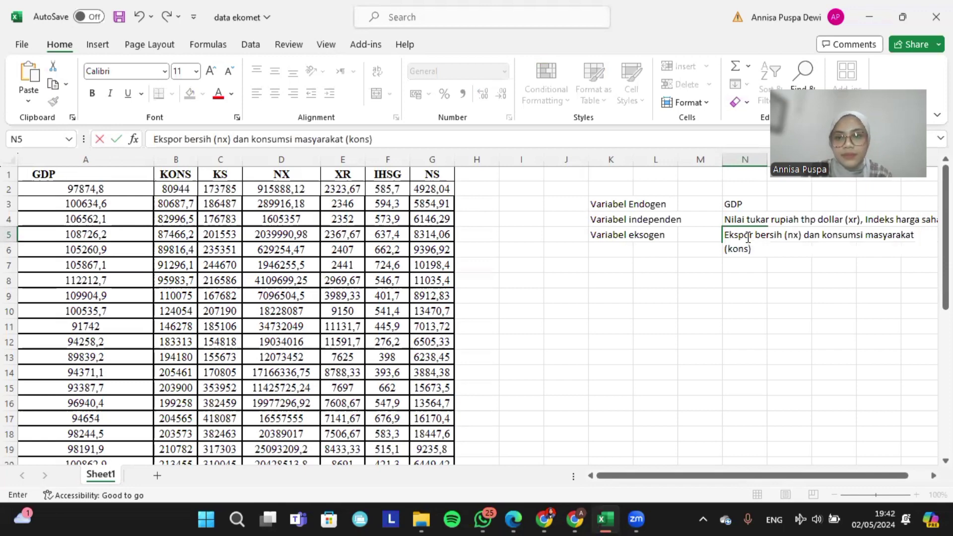
- Add the label "Variabel dependen" in K6 and enter "Kapitalisasi saham (ks)" in N6
click(619, 248)
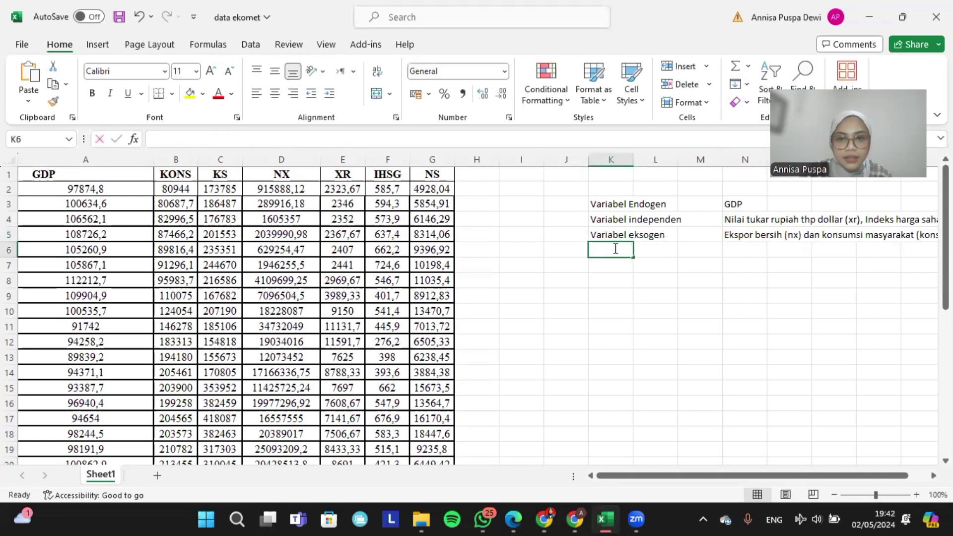
text(Variabe)
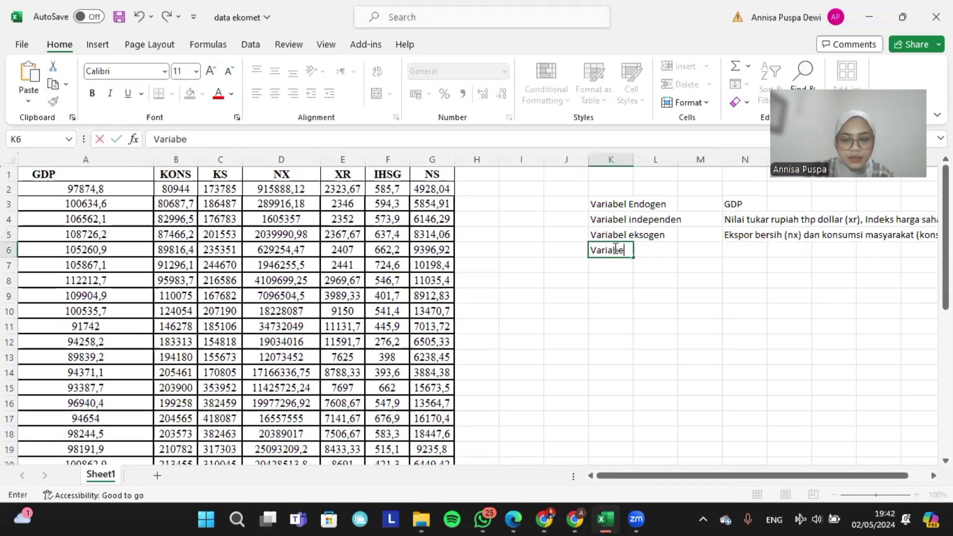
text(l dependen)
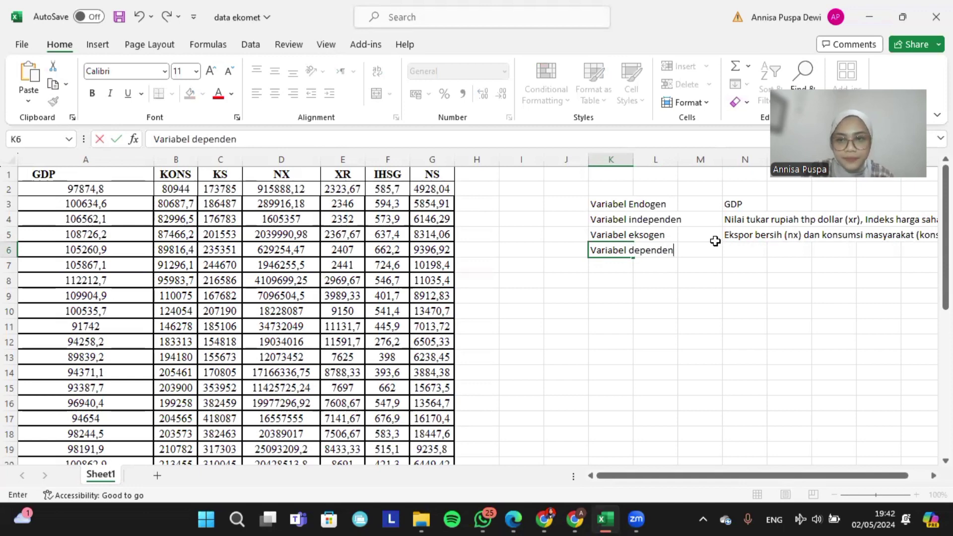
click(741, 250)
text(Kapi)
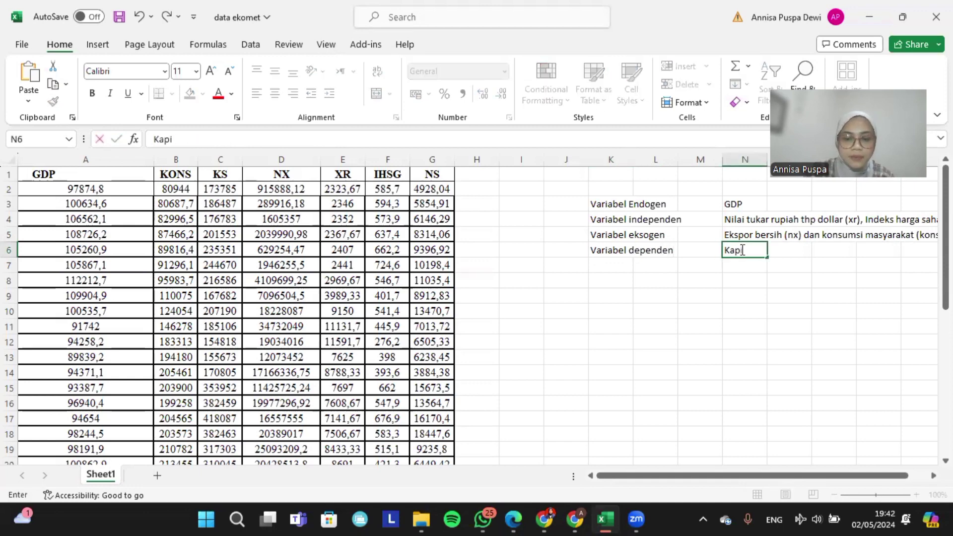
text(talisasi)
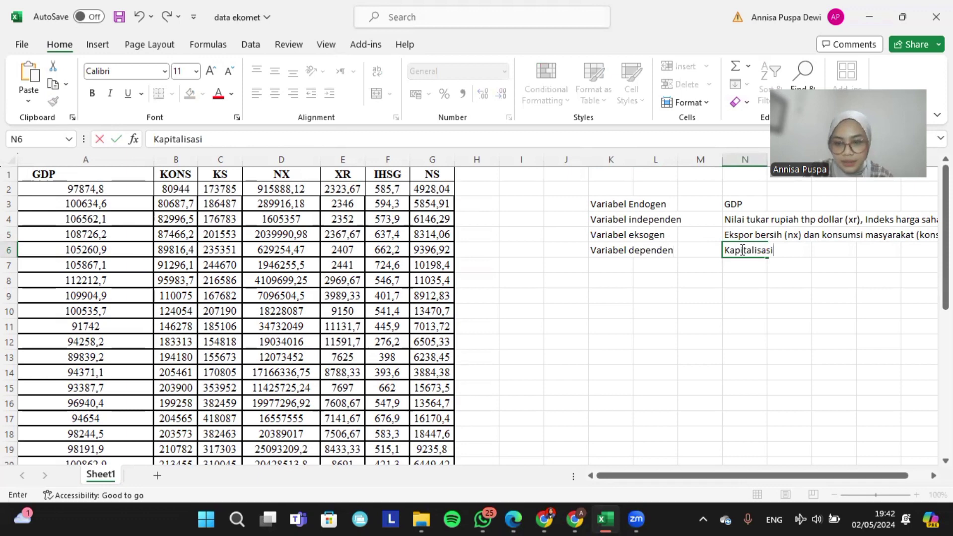
text( saham (ks)
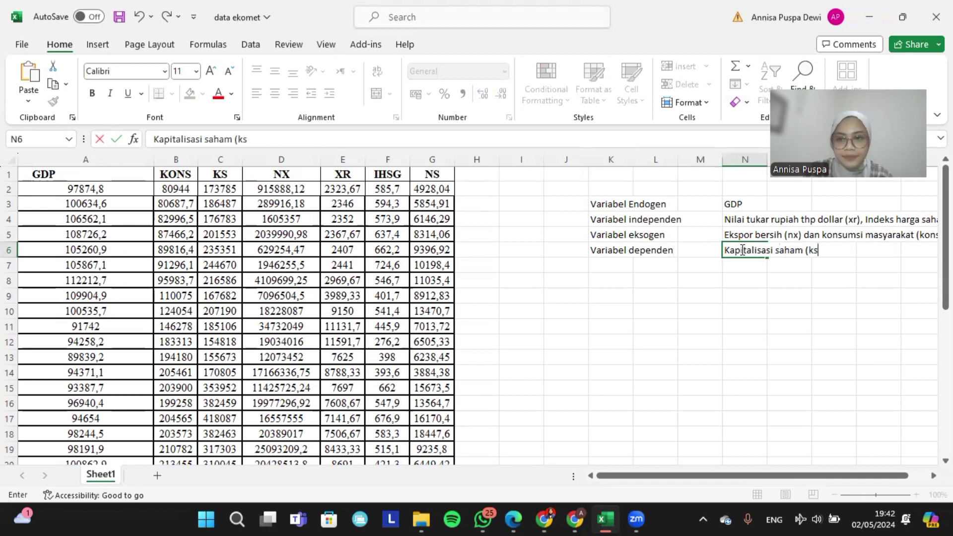
text())
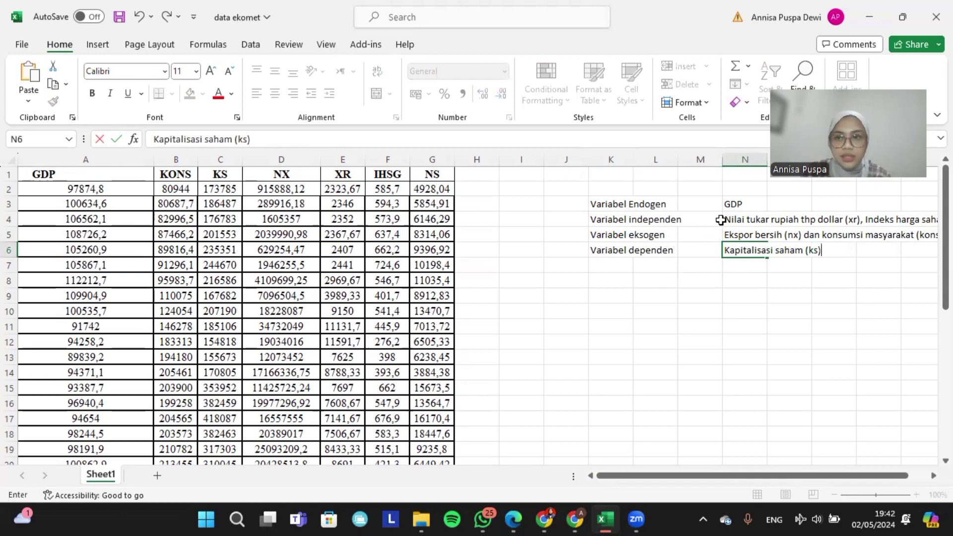
click(646, 278)
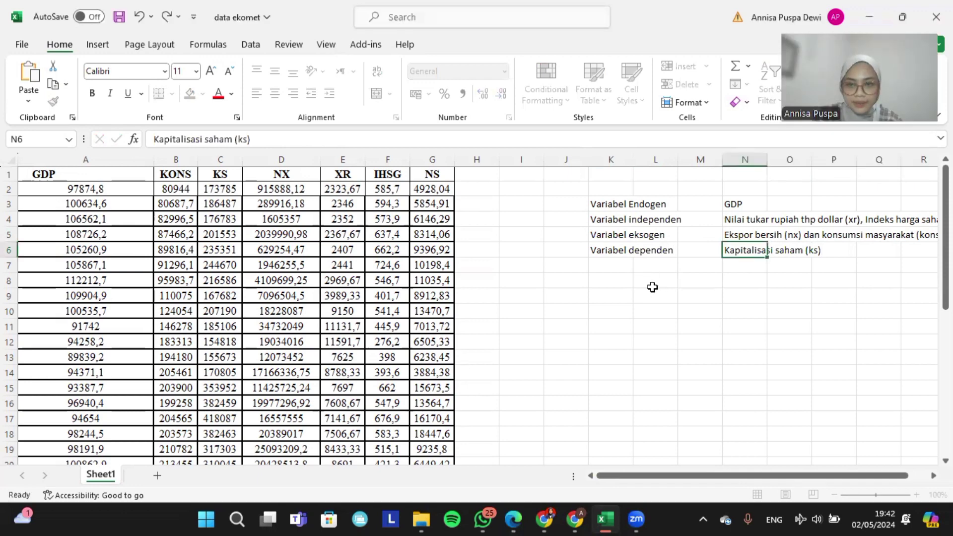
- Write the model equation "ks = gdp+xr+ihsg+ns+e(nx+kons)" in cell L8 below the variable list
double_click(648, 282)
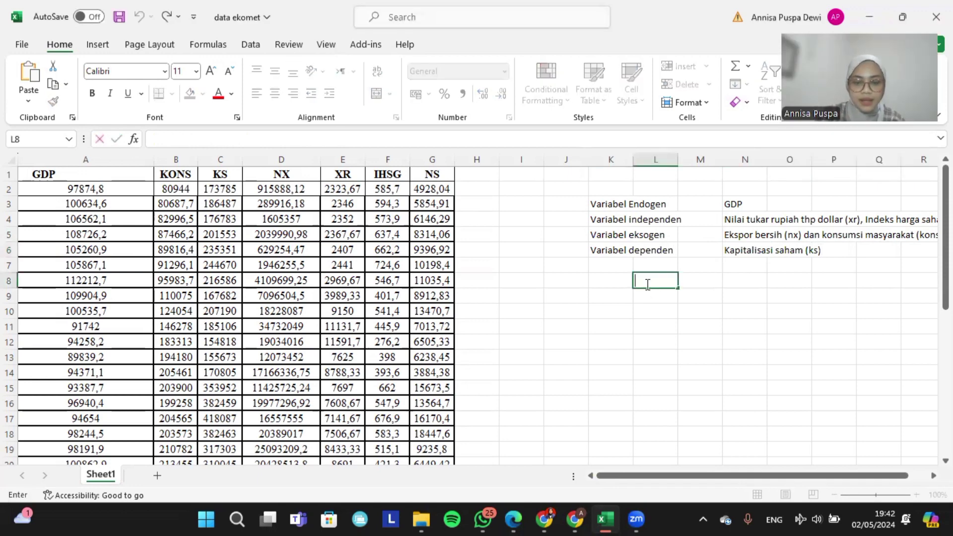
text(ks = g)
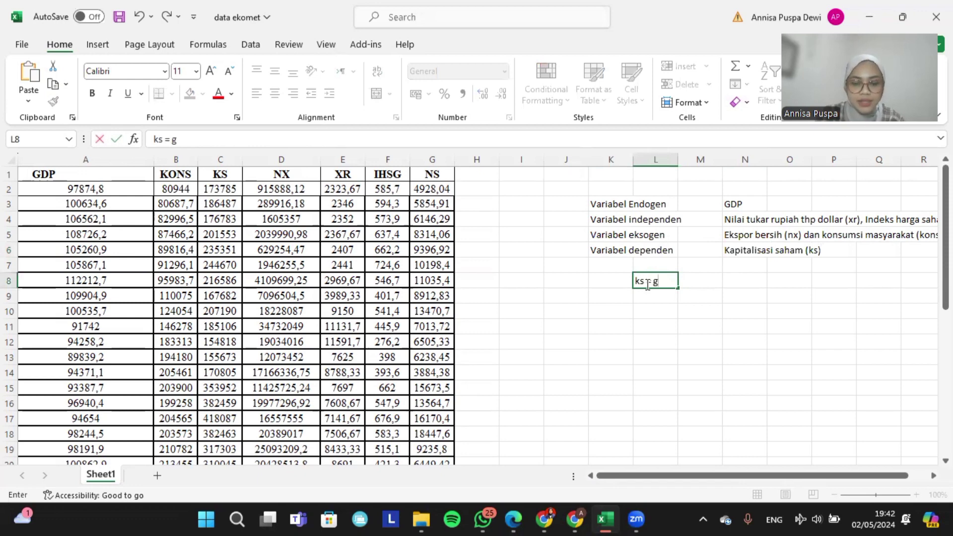
text(dp+x)
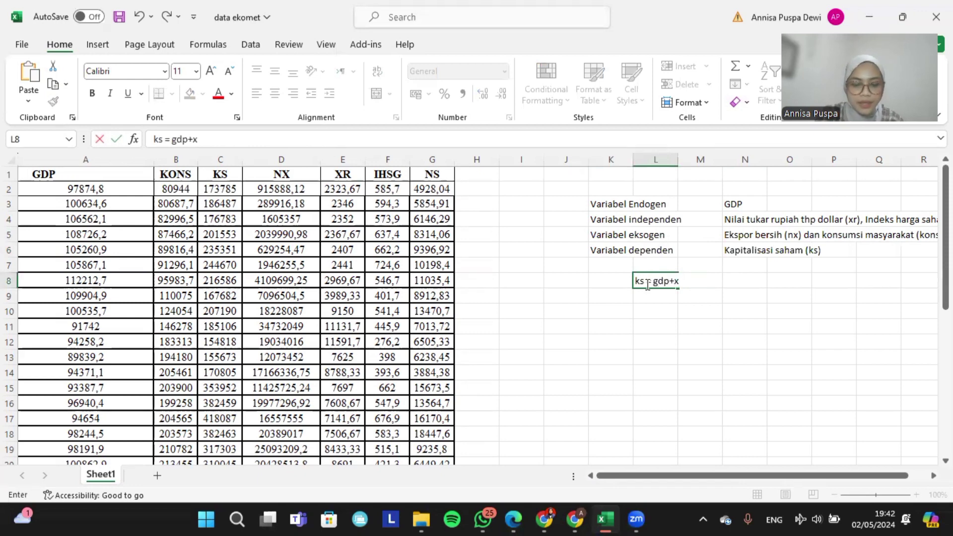
text(r+ihsg)
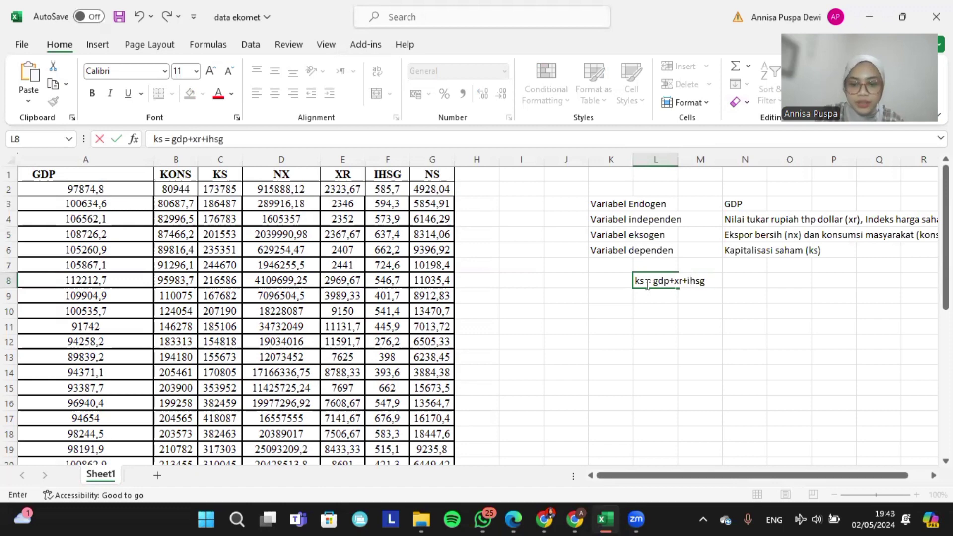
text(+n)
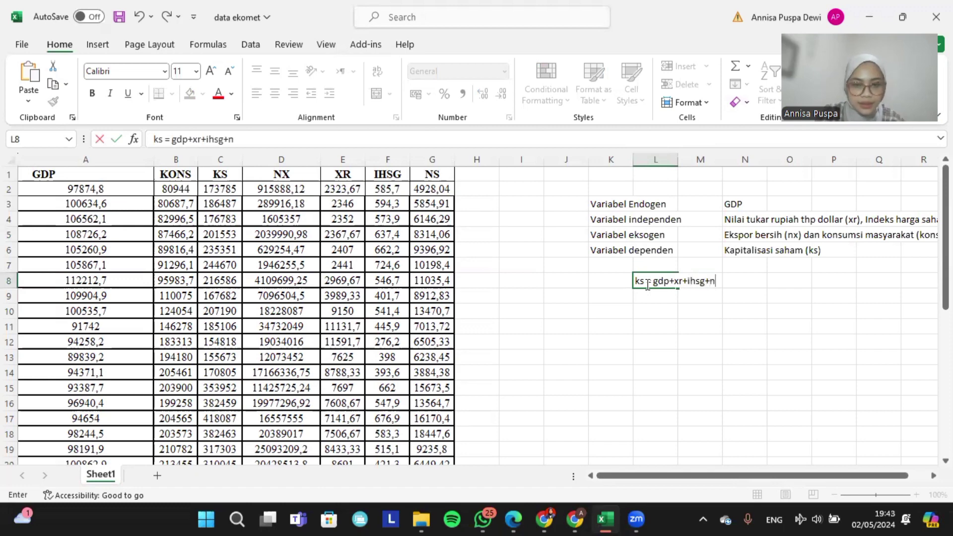
text(s+)
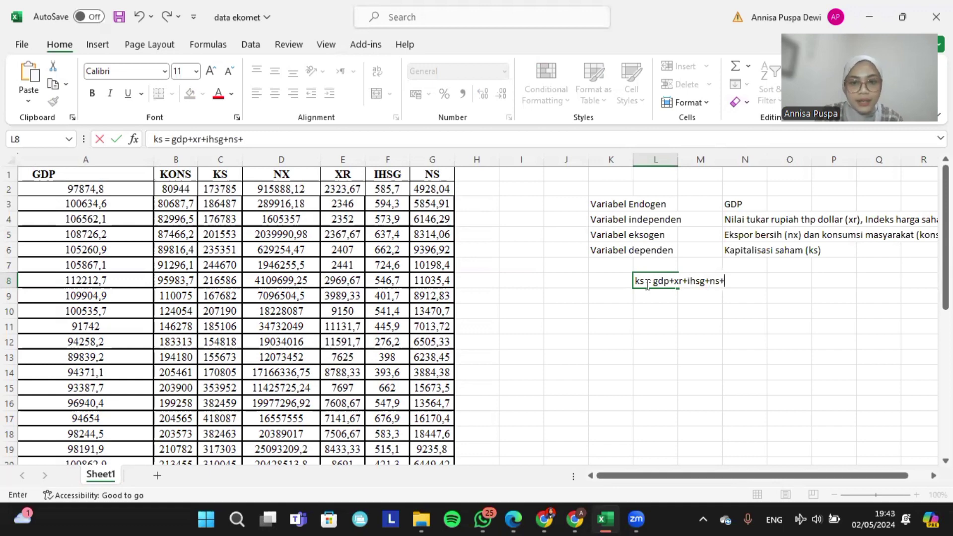
text(e(n)
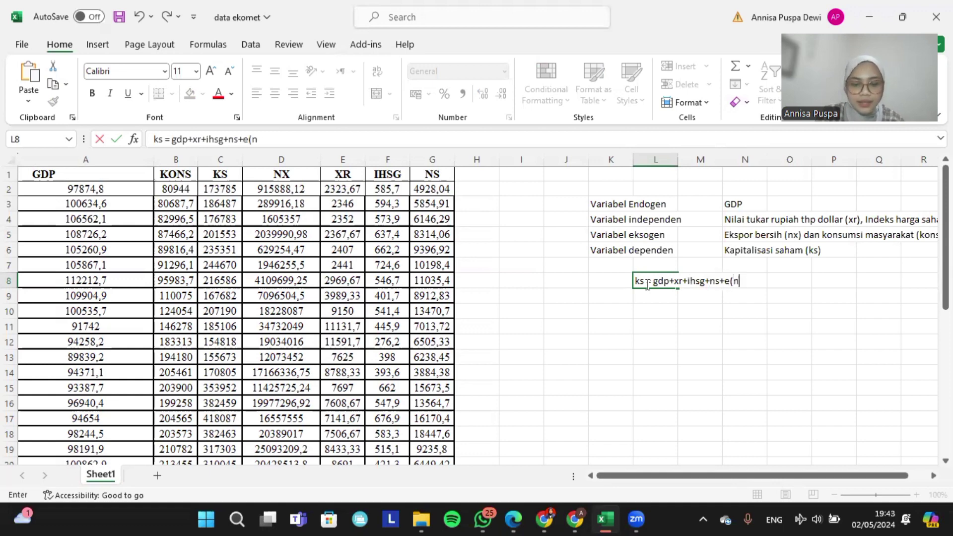
text(x+kons))
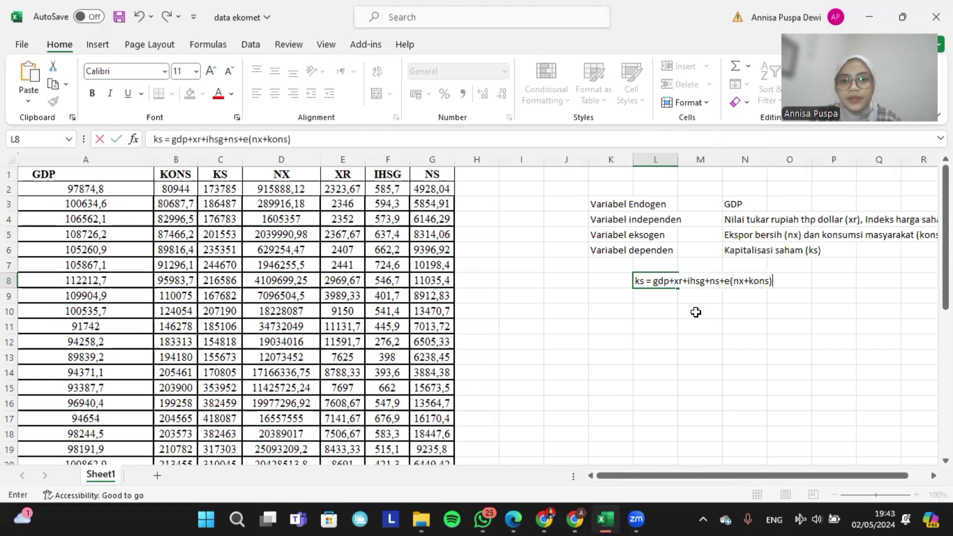
click(801, 250)
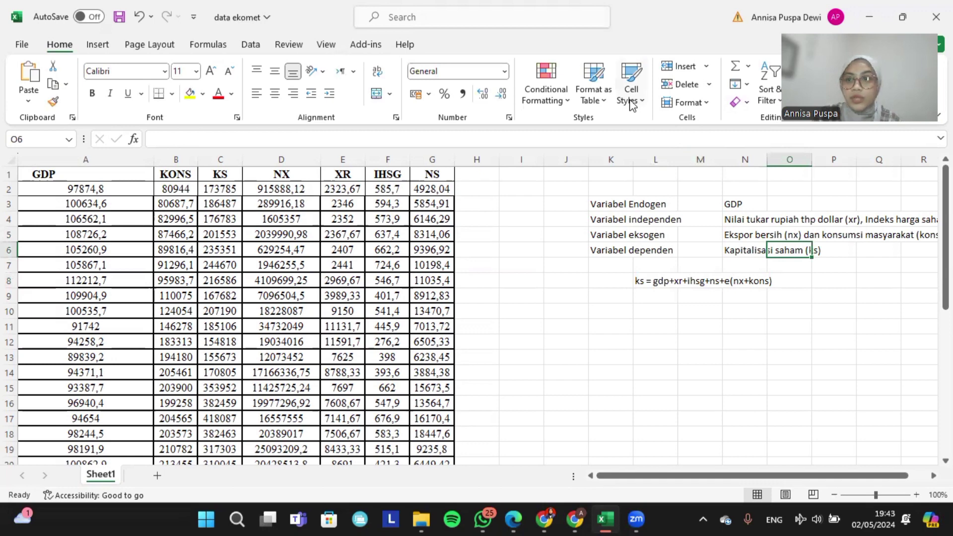
- Launch EViews 10, and copy the whole data table A1:G38 from the data ekomet.xlsx file in Google Sheets
click(238, 519)
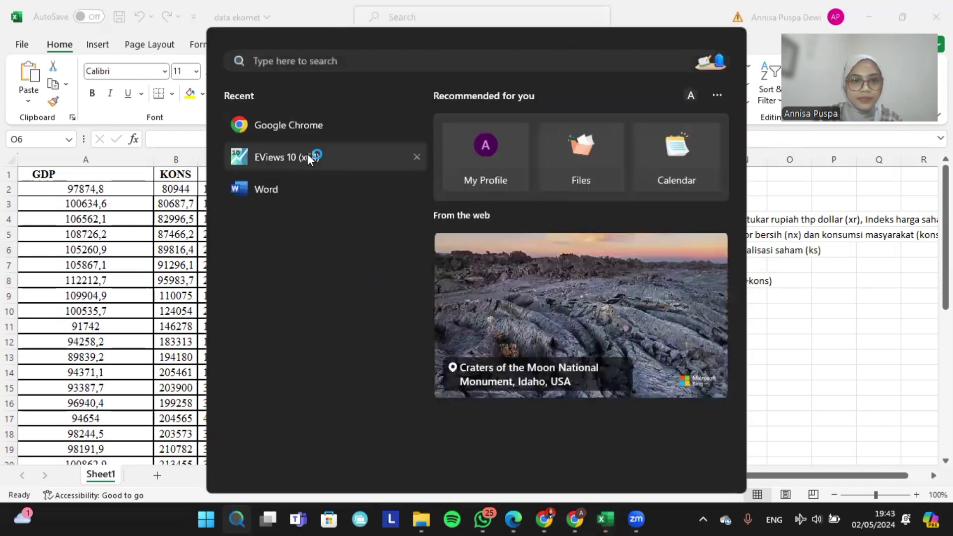
click(307, 156)
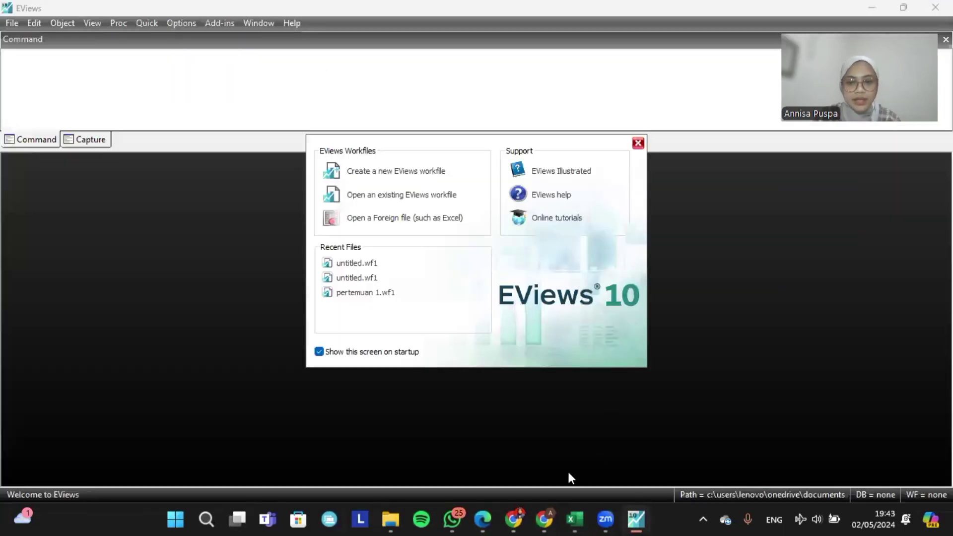
mouse_move(515, 518)
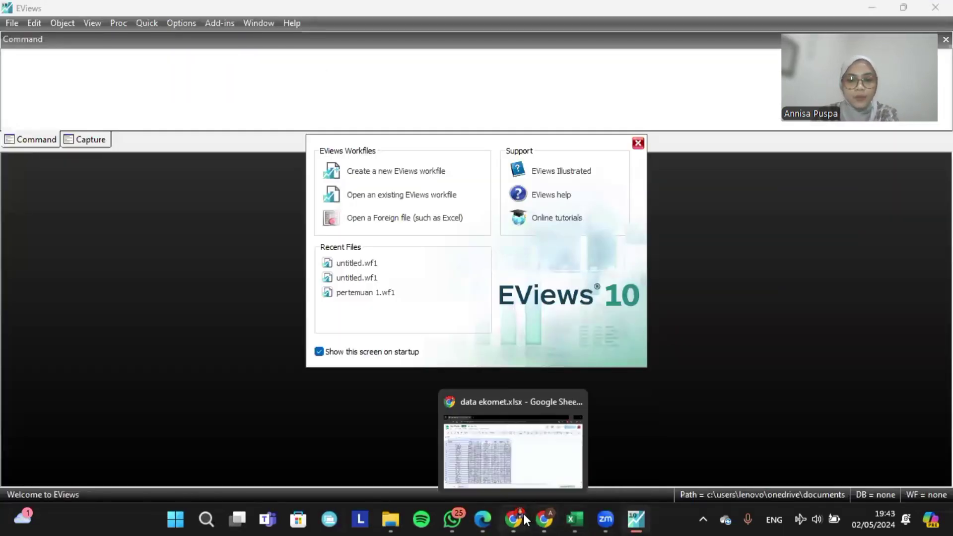
click(507, 467)
click(638, 216)
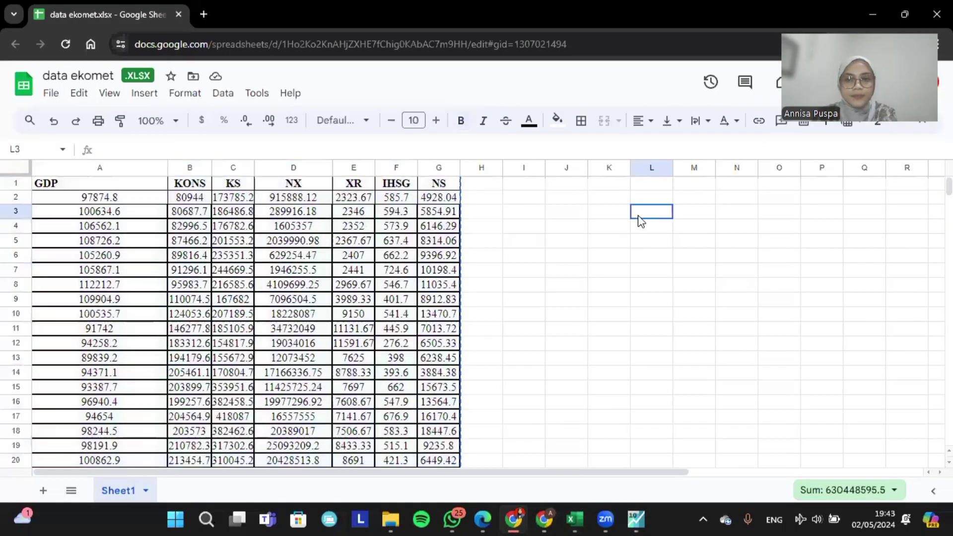
click(166, 186)
key(ctrl+a)
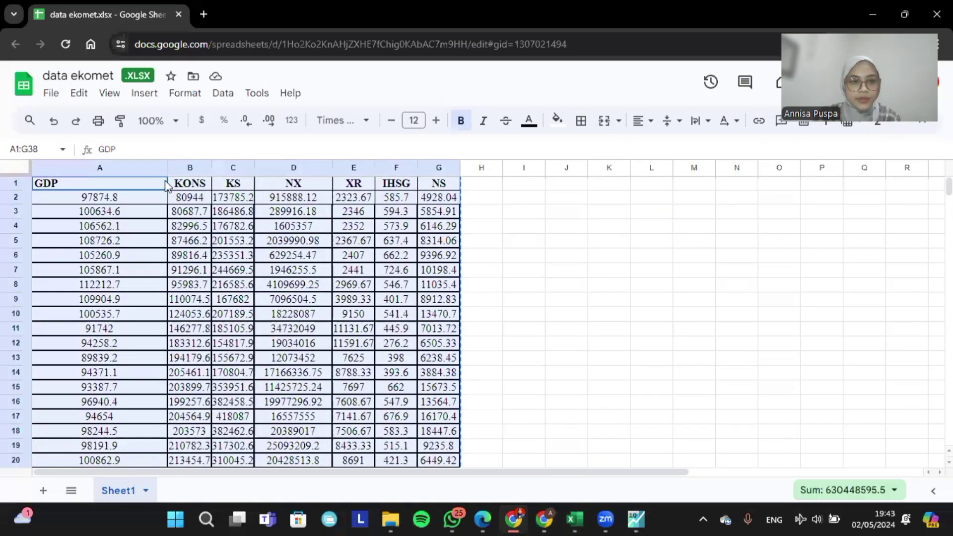
- Switch to EViews and create a new Unstructured / Undated workfile with 37 observations
mouse_move(636, 519)
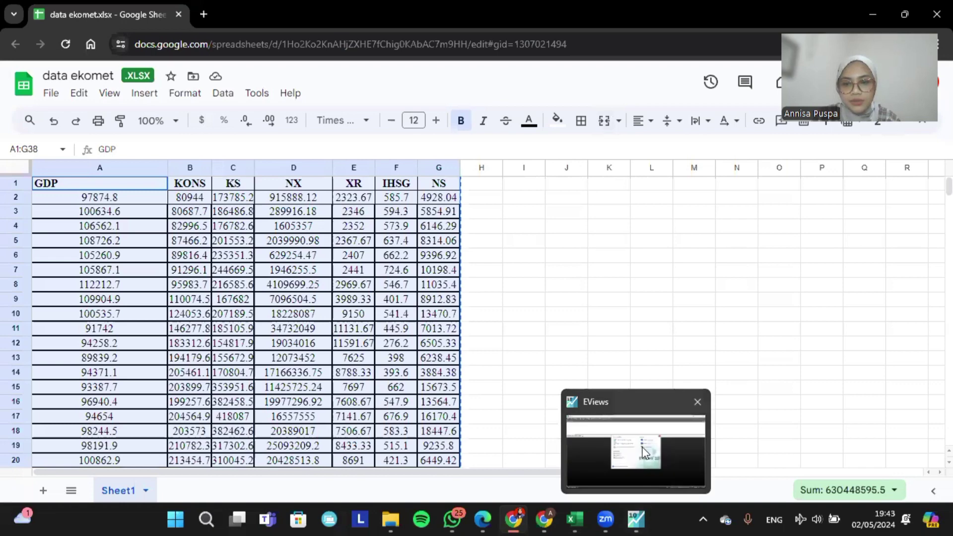
click(643, 451)
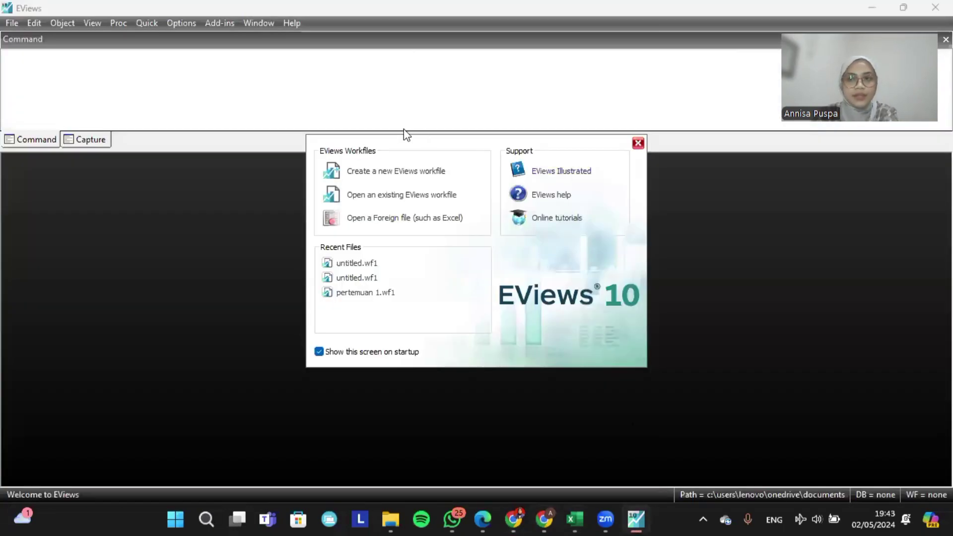
click(374, 170)
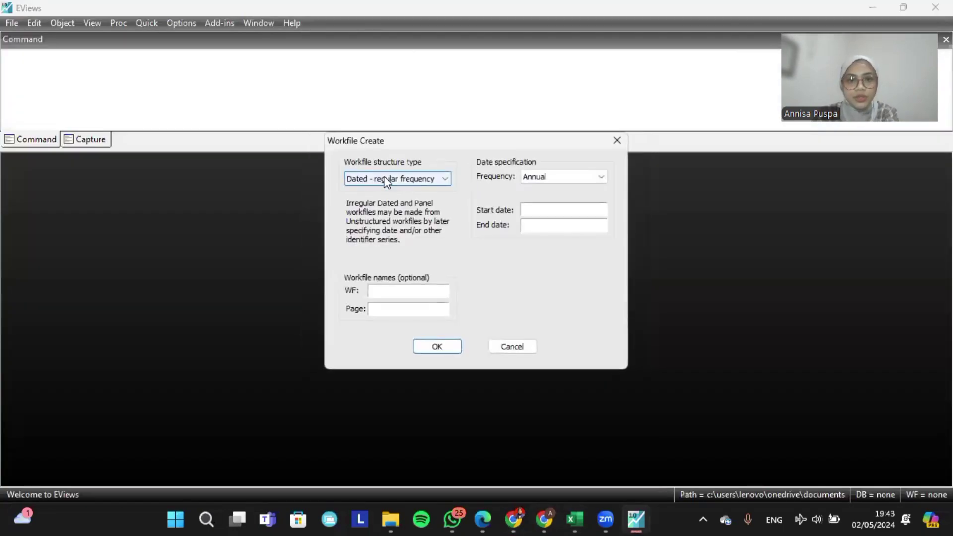
click(387, 181)
click(394, 192)
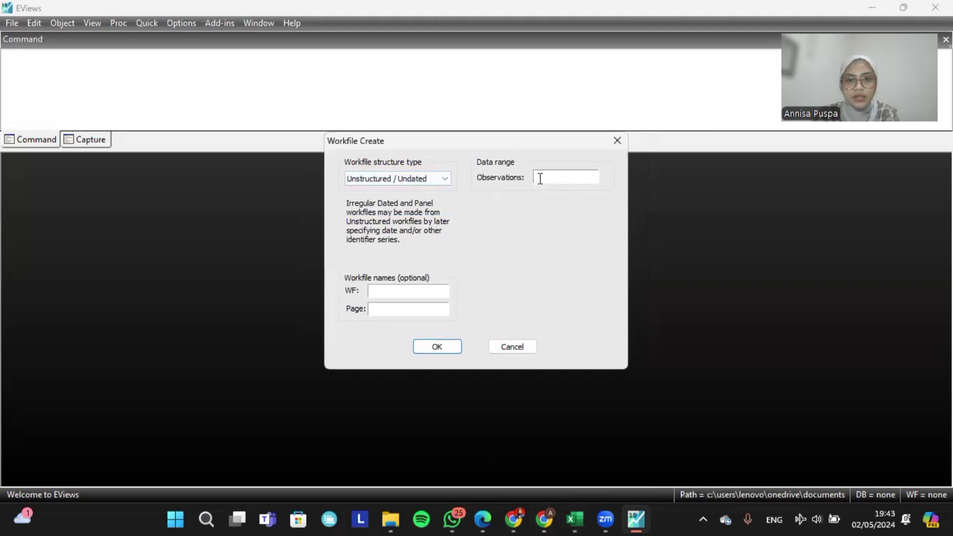
text(37)
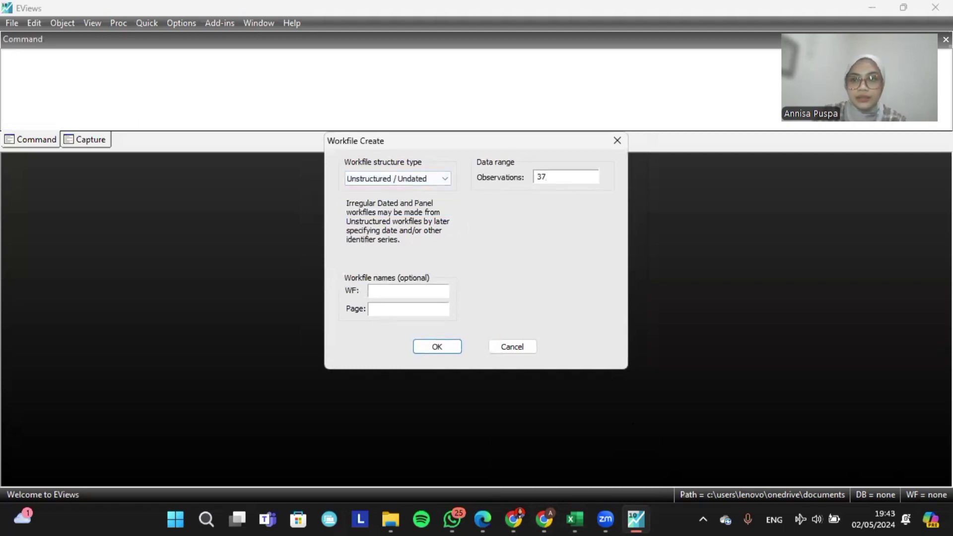
click(437, 347)
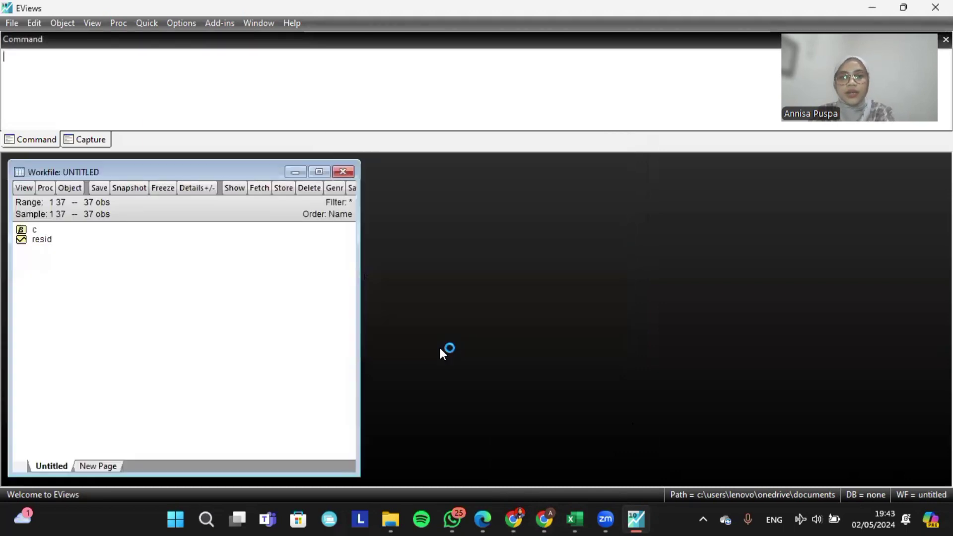
- Open an empty group and paste the copied data table into it, with the variable names in the row above observation 1
click(158, 29)
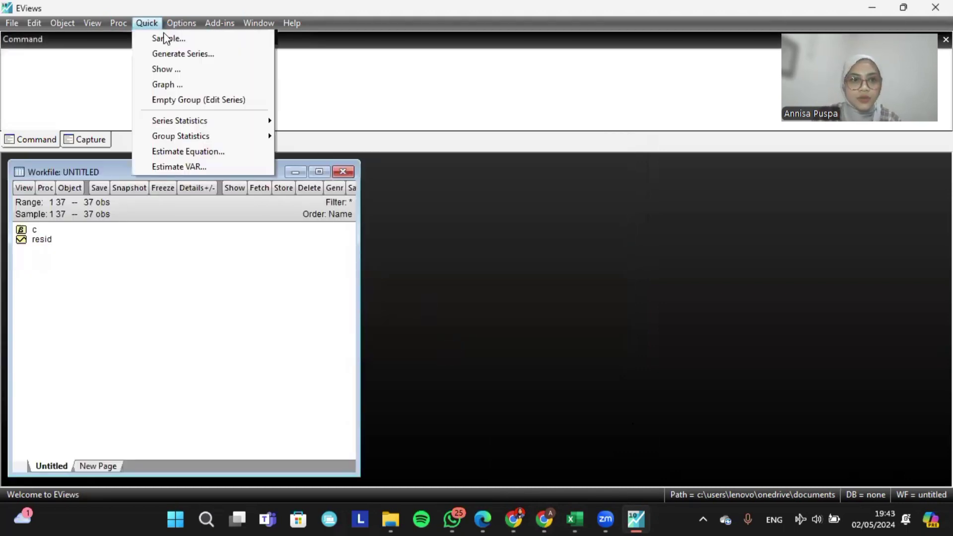
click(205, 100)
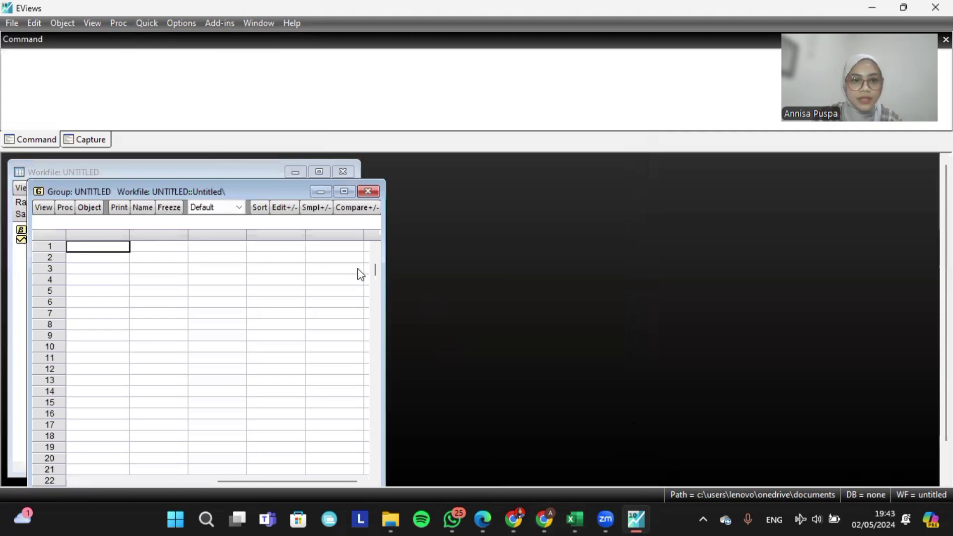
scroll(374, 270, up, 1)
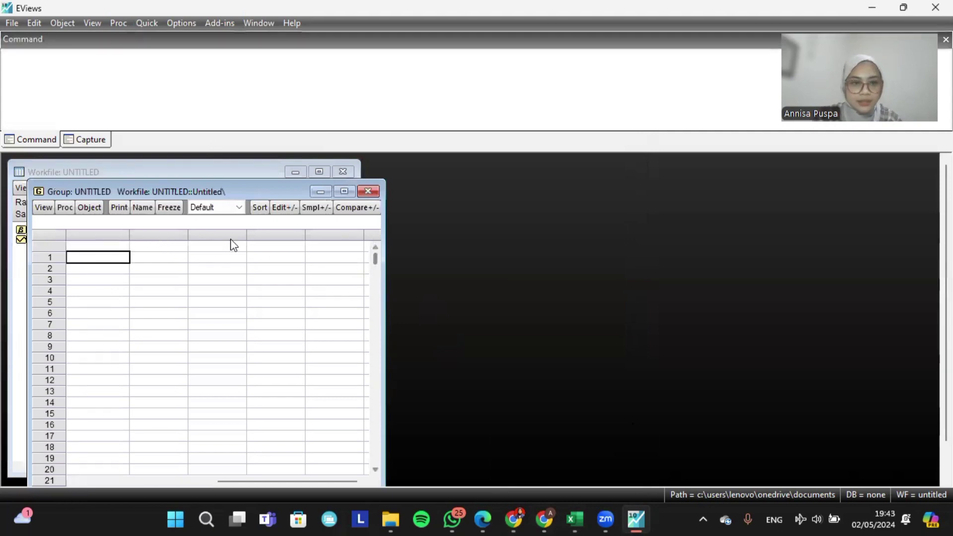
click(115, 251)
key(ctrl+v)
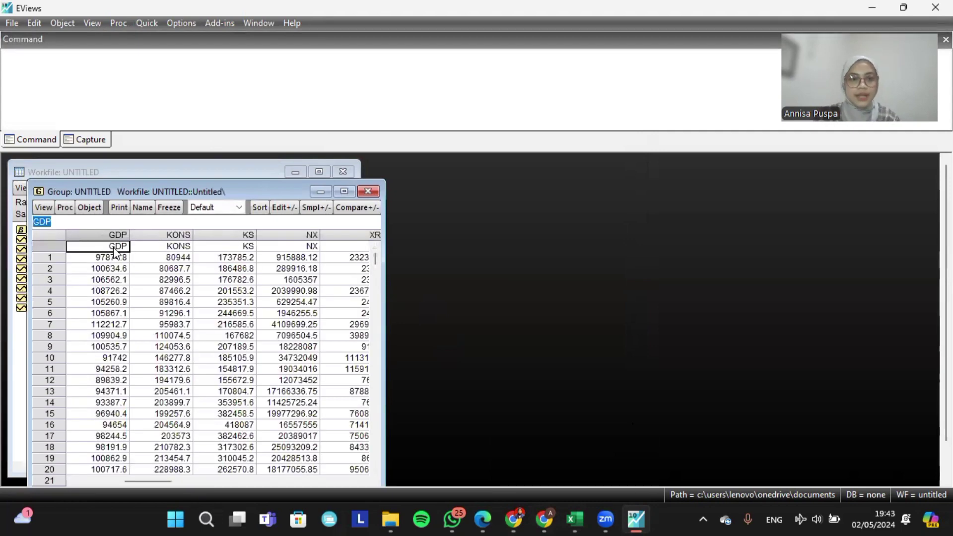
scroll(377, 270, down, 1)
drag(377, 273, 363, 210)
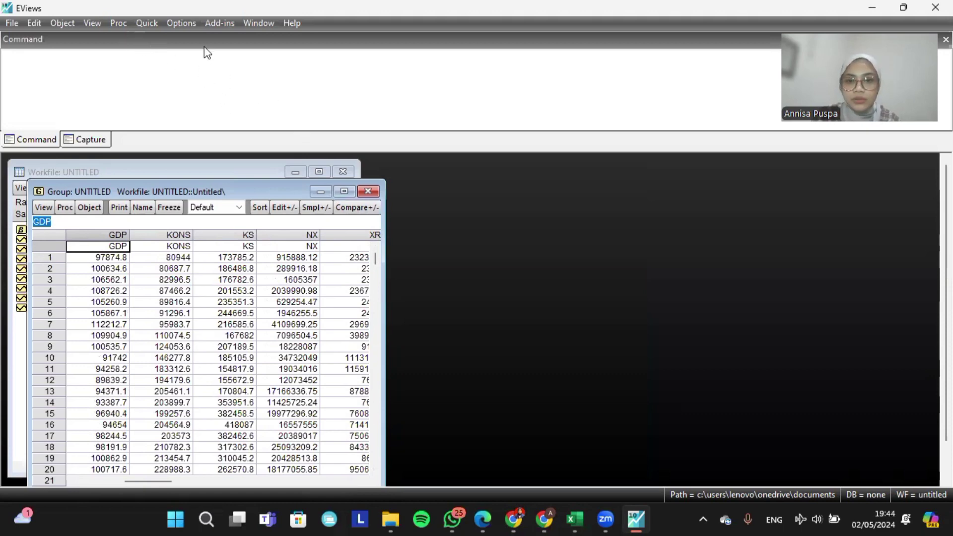
- Estimate the equation "log(ks) c gdp xr ihsg ns ns^2" by Least Squares, and highlight the NS and NS^2 rows in the output placed beside the group
click(140, 24)
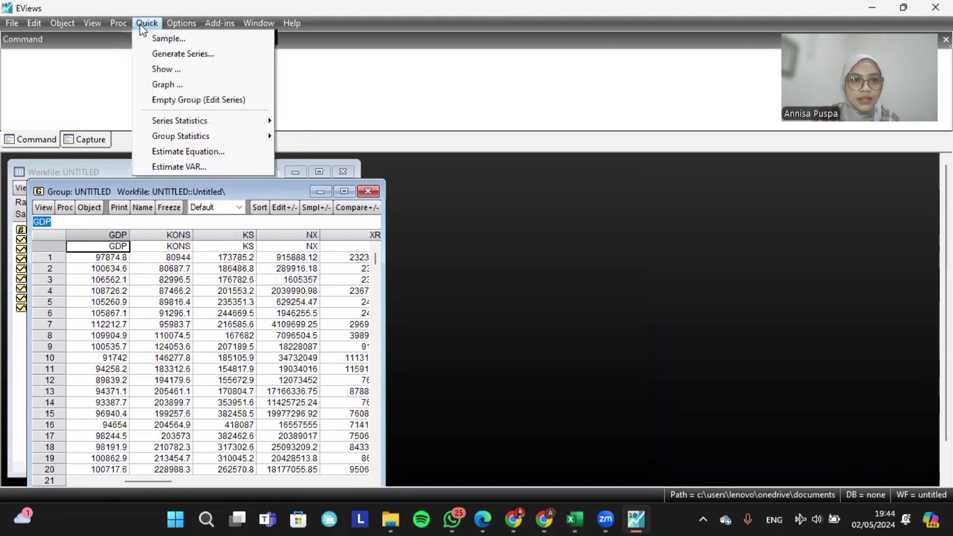
click(211, 151)
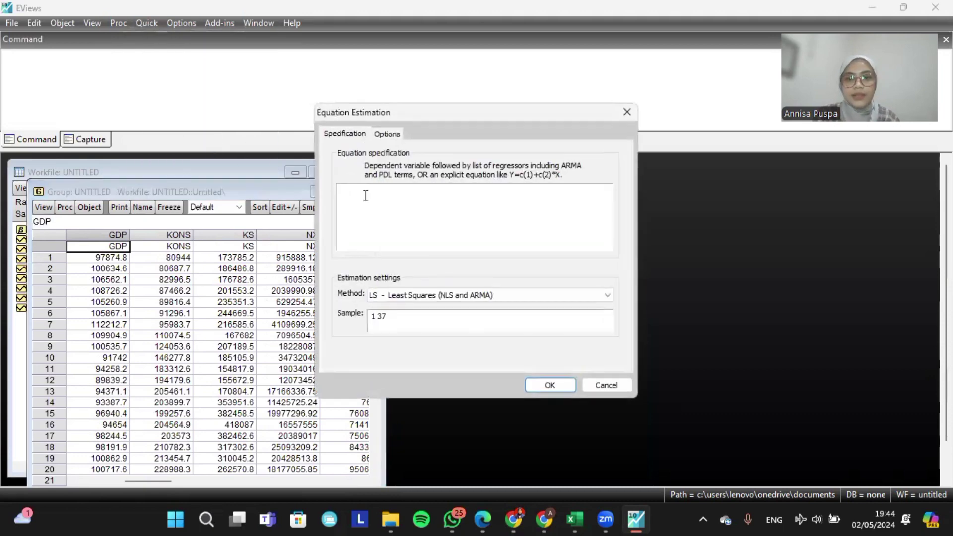
text(lo)
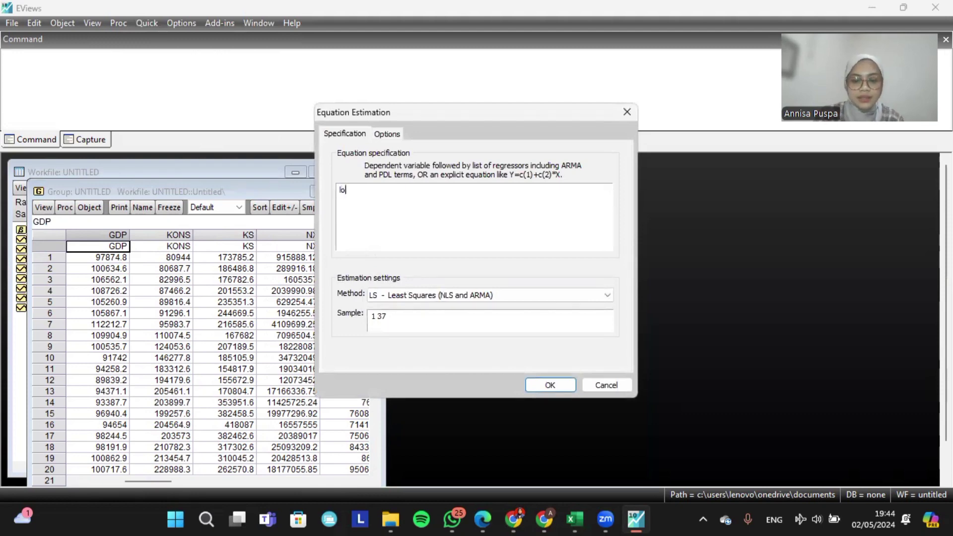
text(g()
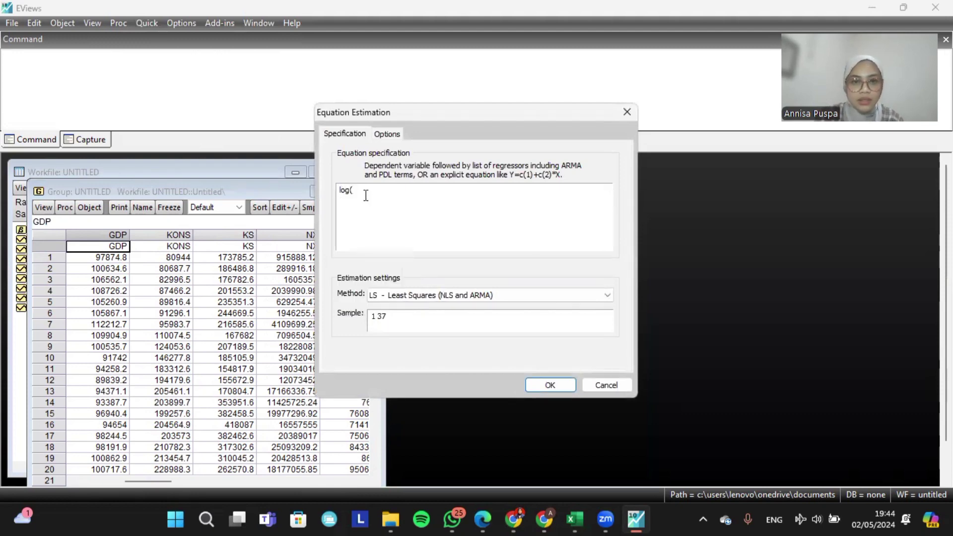
text(ks))
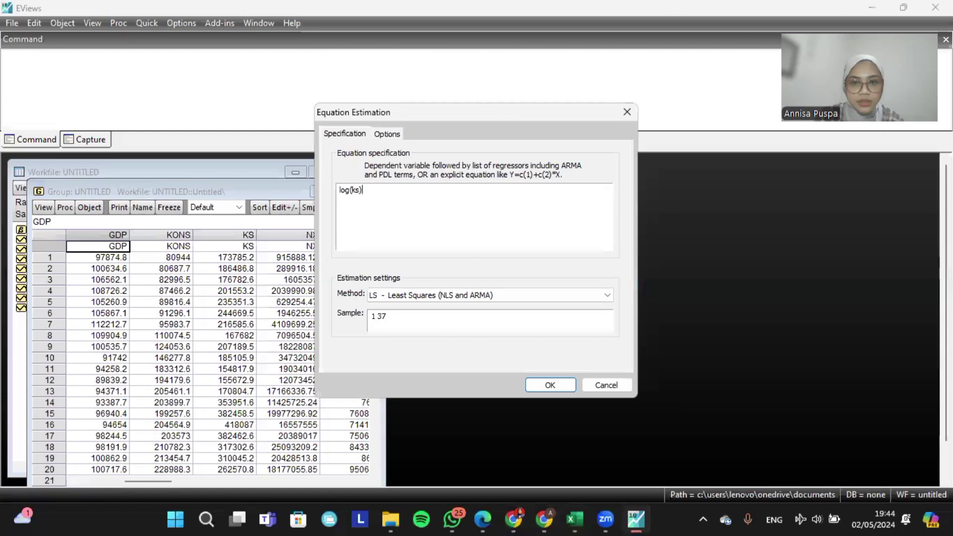
text( c gdp)
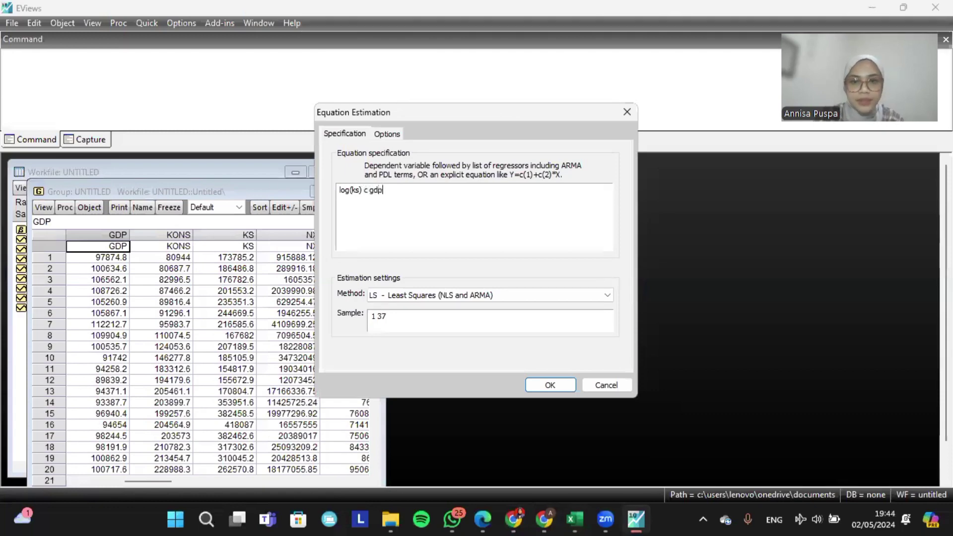
text( xr )
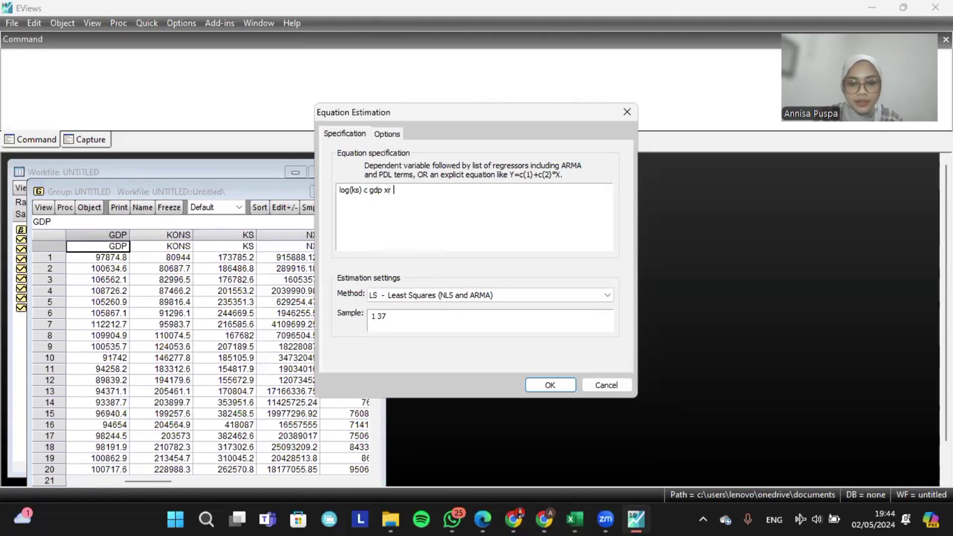
text(ihsg)
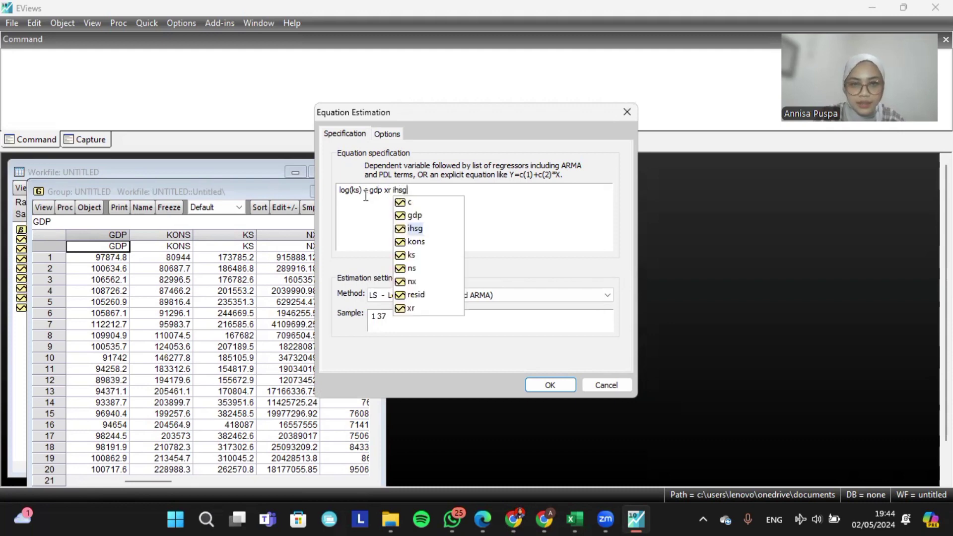
text( ns )
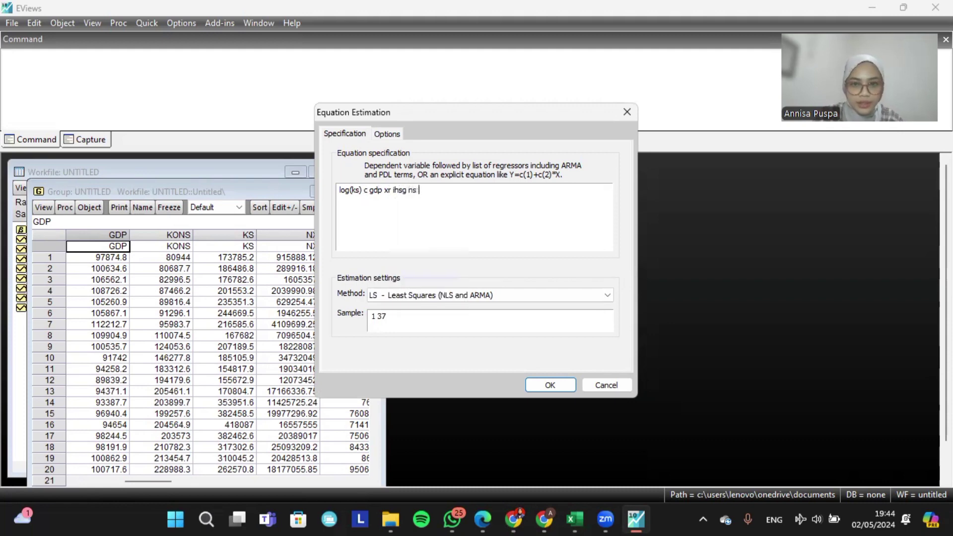
text(ns^2)
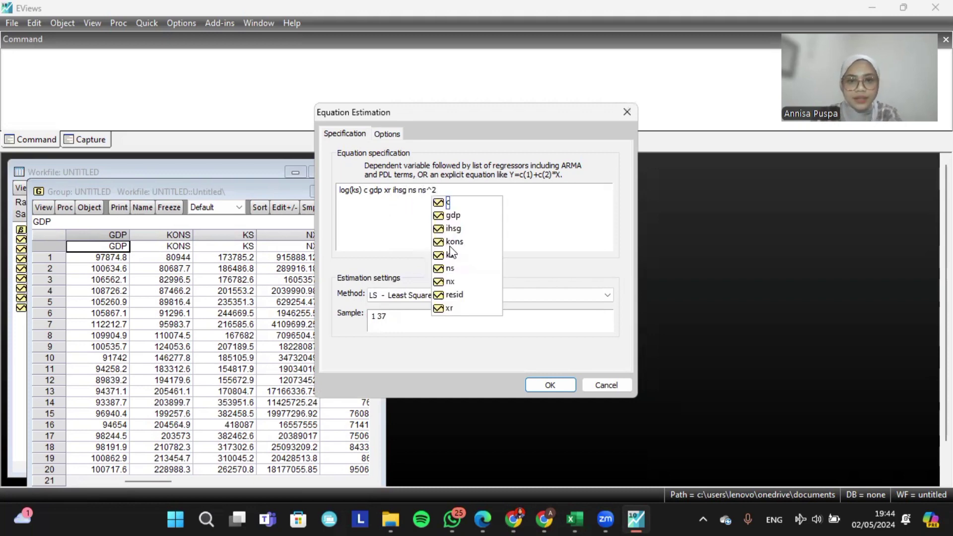
click(550, 385)
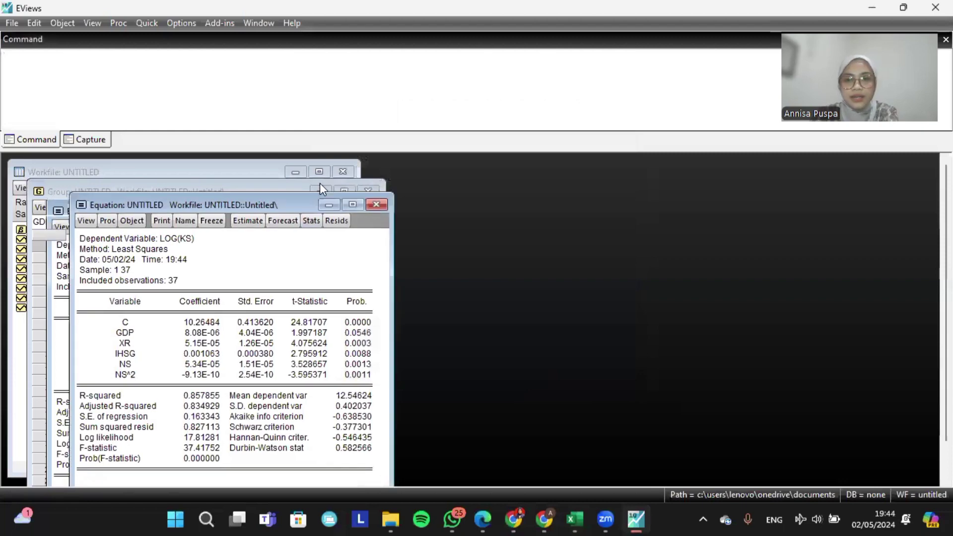
drag(242, 201, 654, 154)
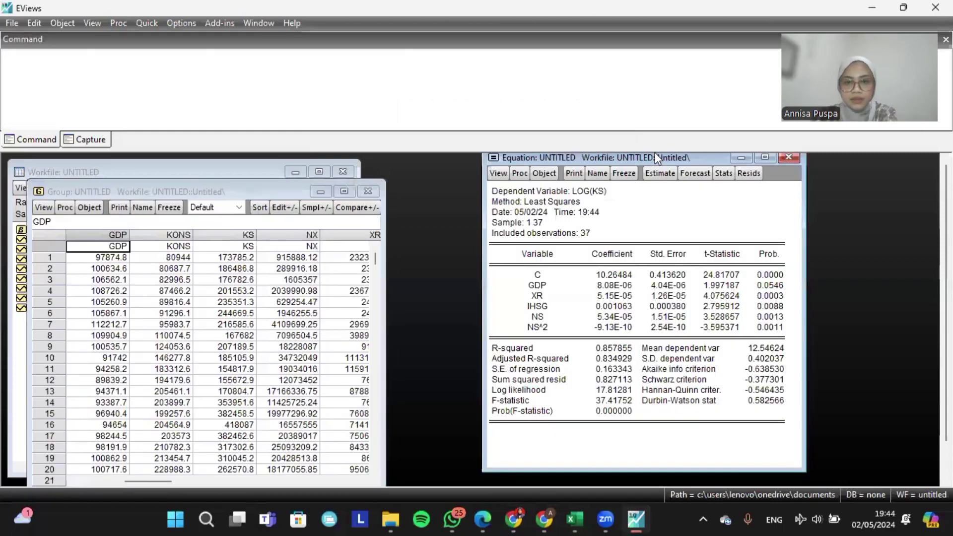
drag(555, 327, 786, 327)
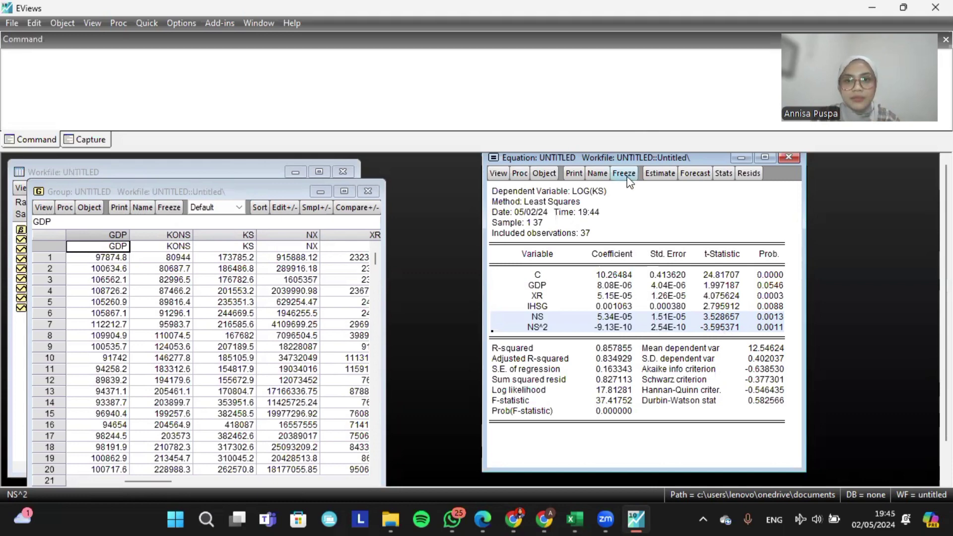
- Re-estimate the equation by Least Squares as "gdp c xr ihsg ns ns^2 kons" and highlight the KONS row in the output
click(655, 174)
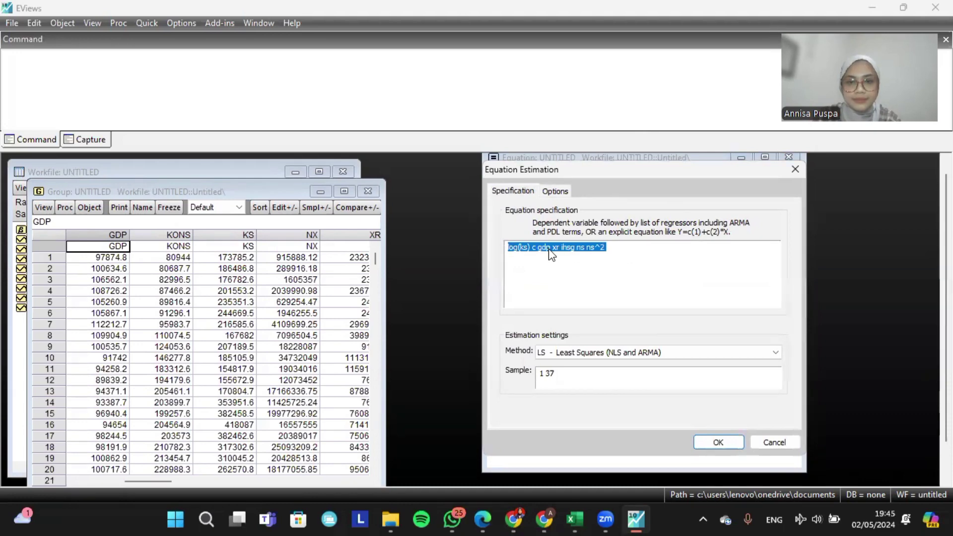
text(gdp )
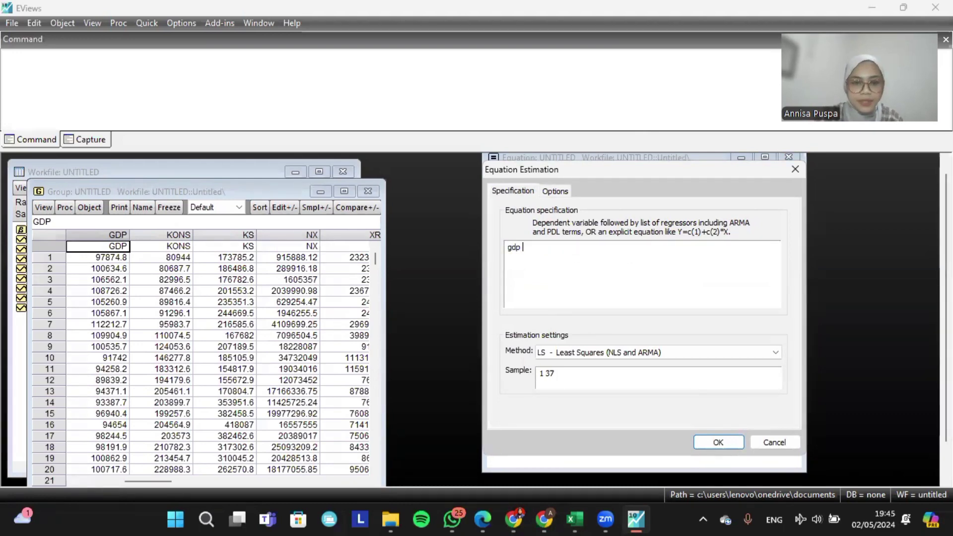
text(c xr)
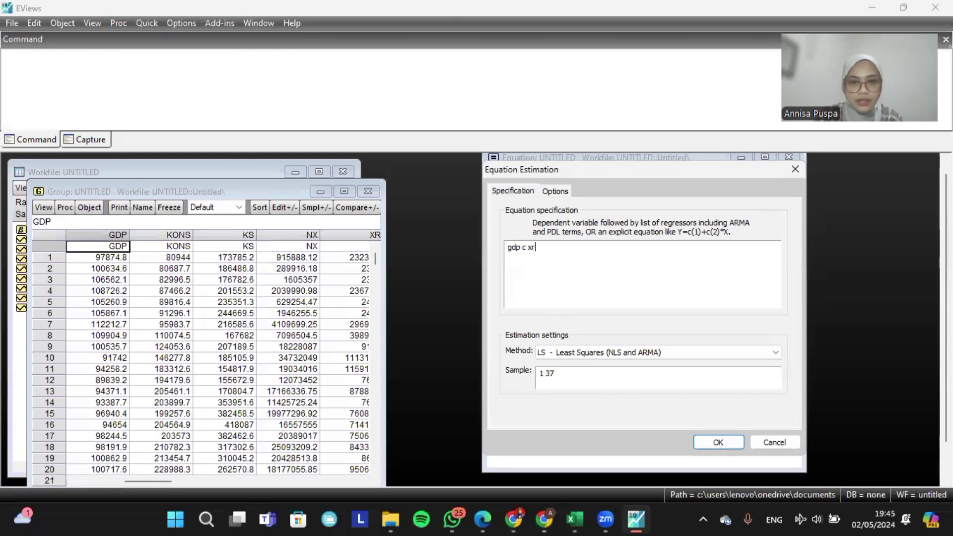
text( ihsg n)
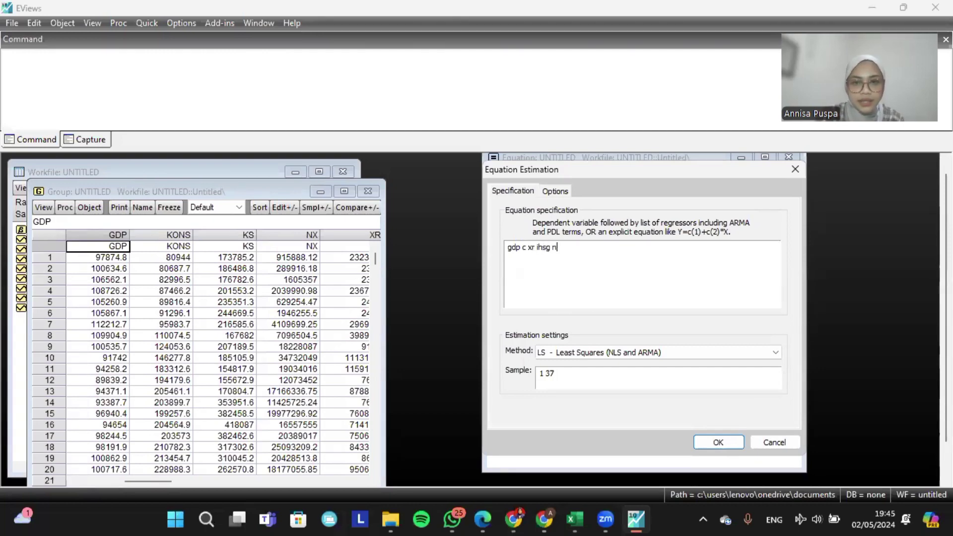
text(s ns)
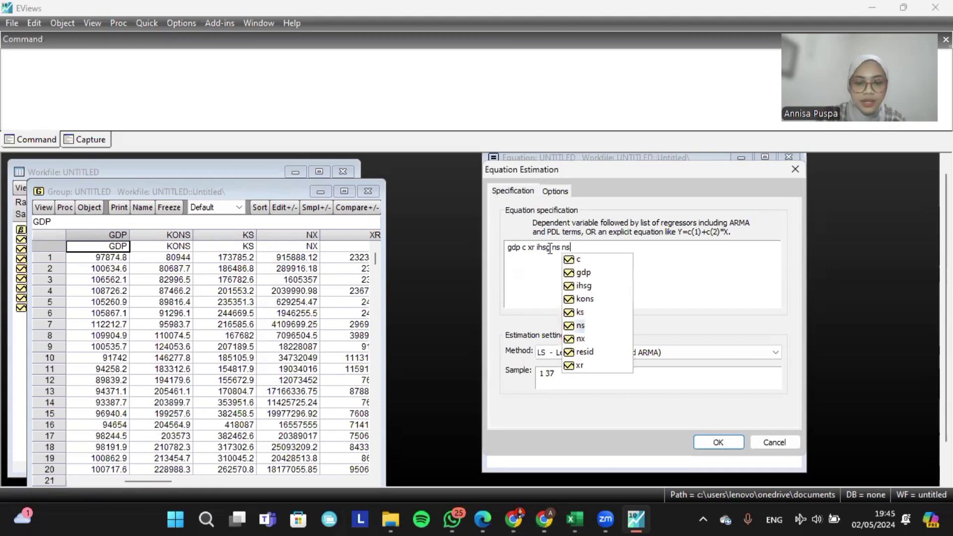
text(^2)
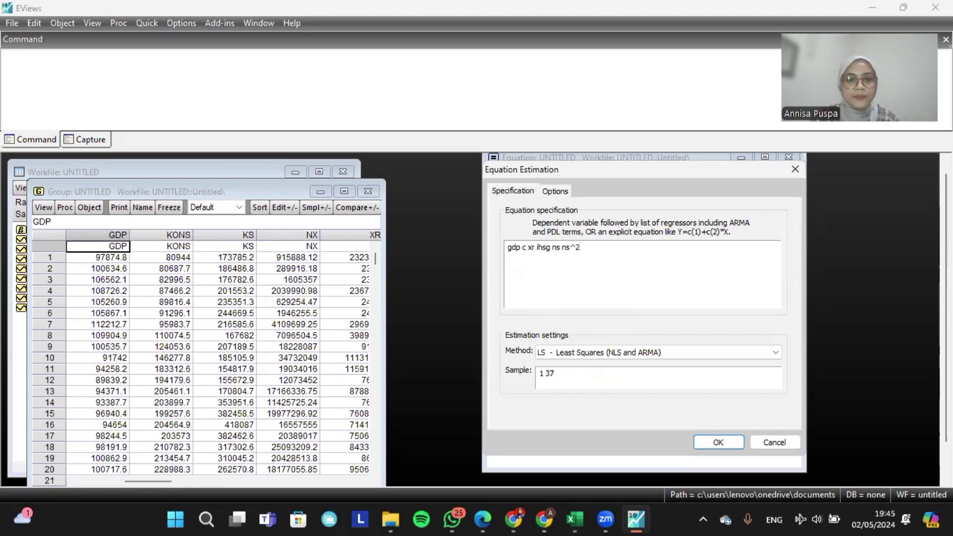
key(Escape)
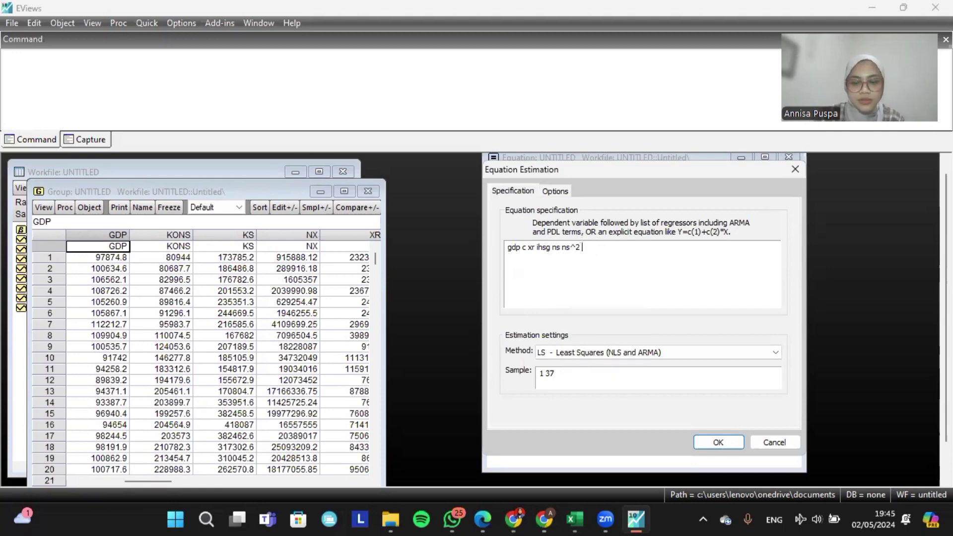
text(kons)
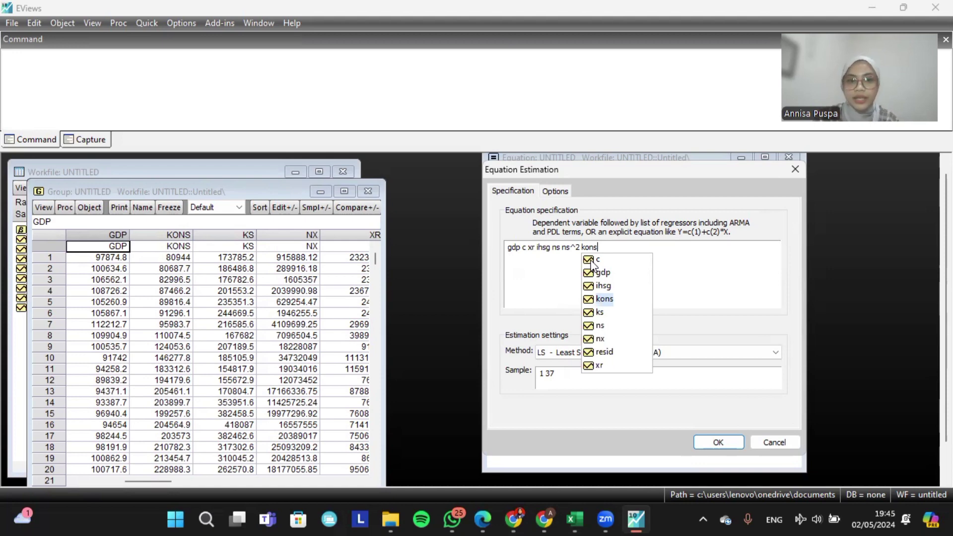
click(715, 442)
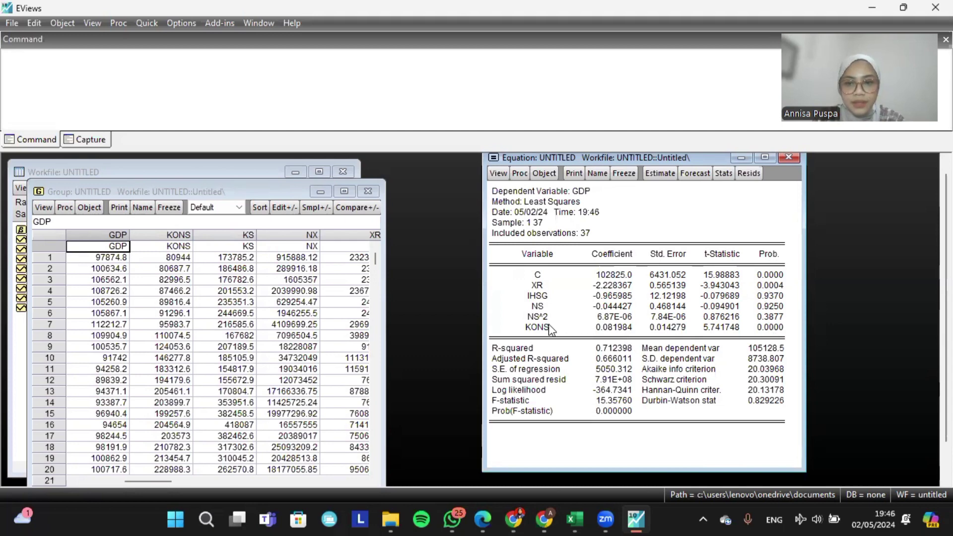
drag(550, 328, 842, 332)
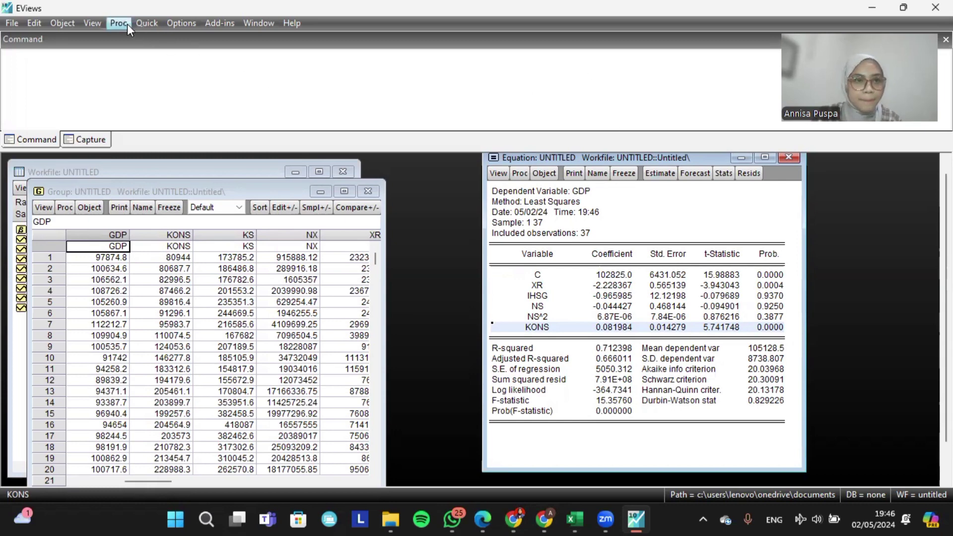
click(92, 24)
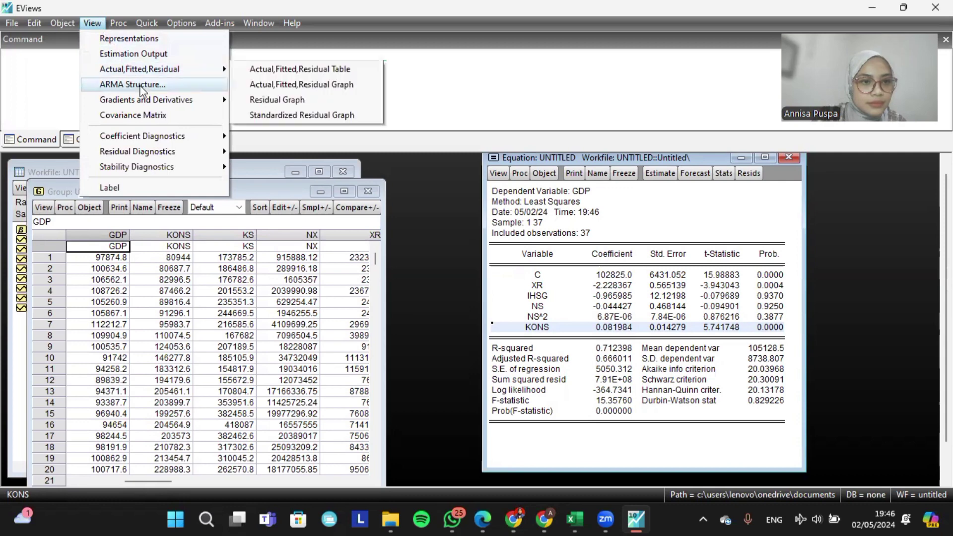
mouse_move(165, 142)
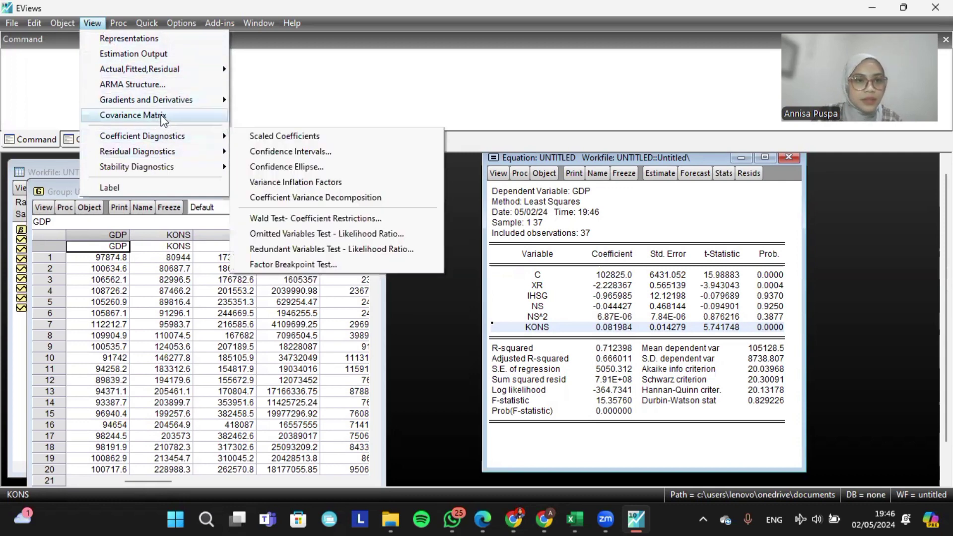
mouse_move(158, 102)
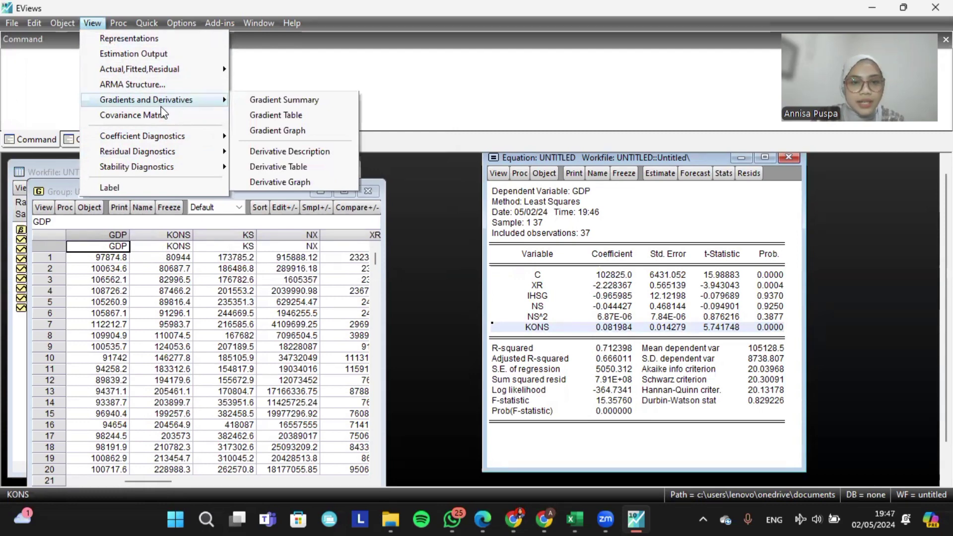
- Change the equation's estimation method to TSLS (Two-Stage Least Squares) and its specification to "log(ks) c gdp xr ihsg ns ns^2"
click(660, 173)
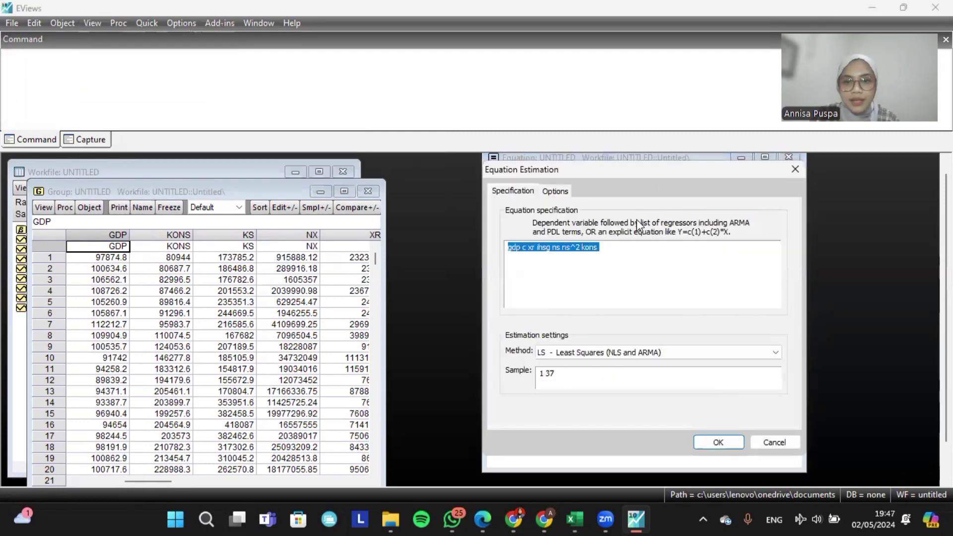
click(608, 352)
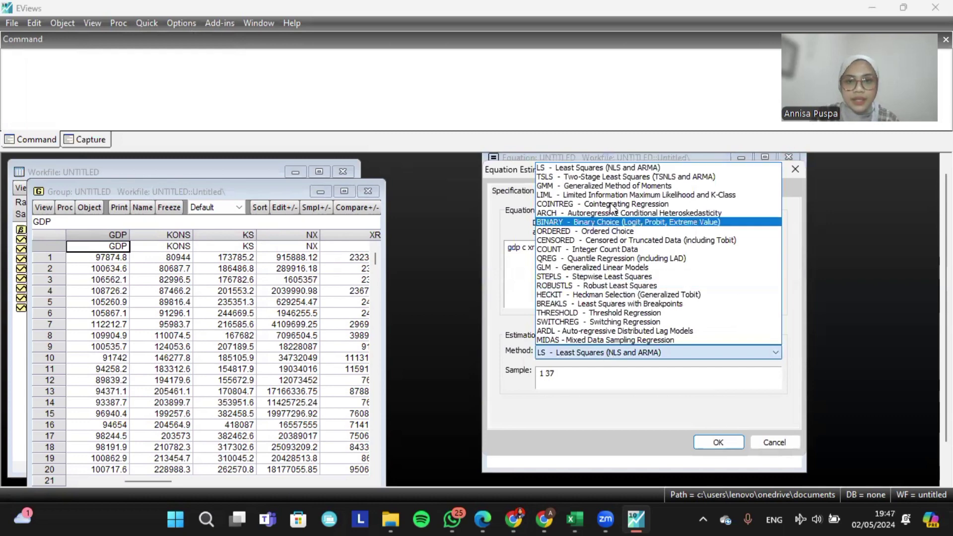
click(609, 177)
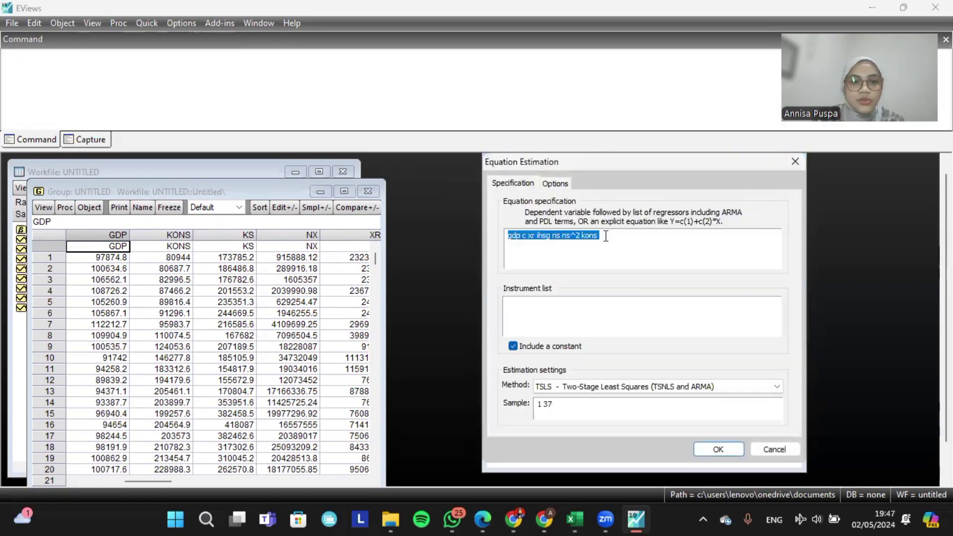
key(BackSpace)
text(lo)
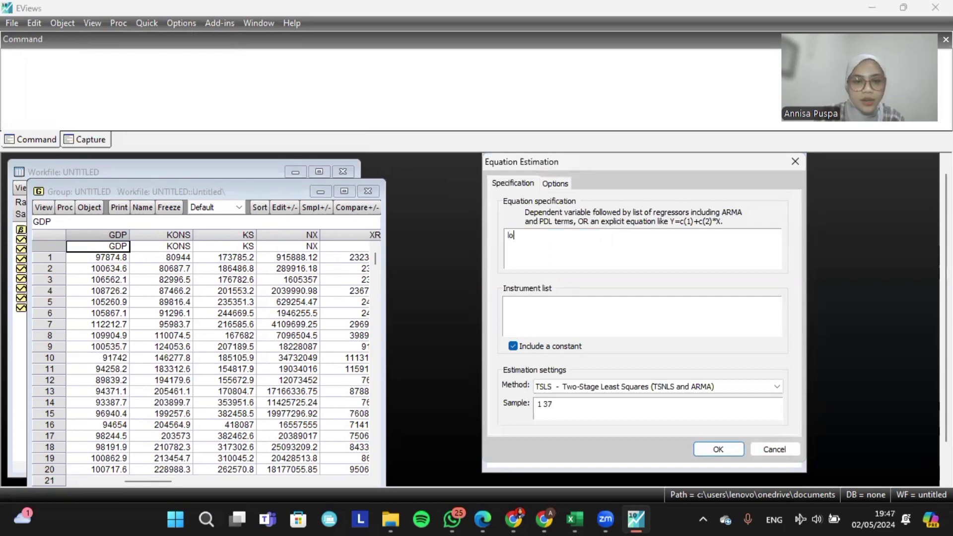
text(g(ks)
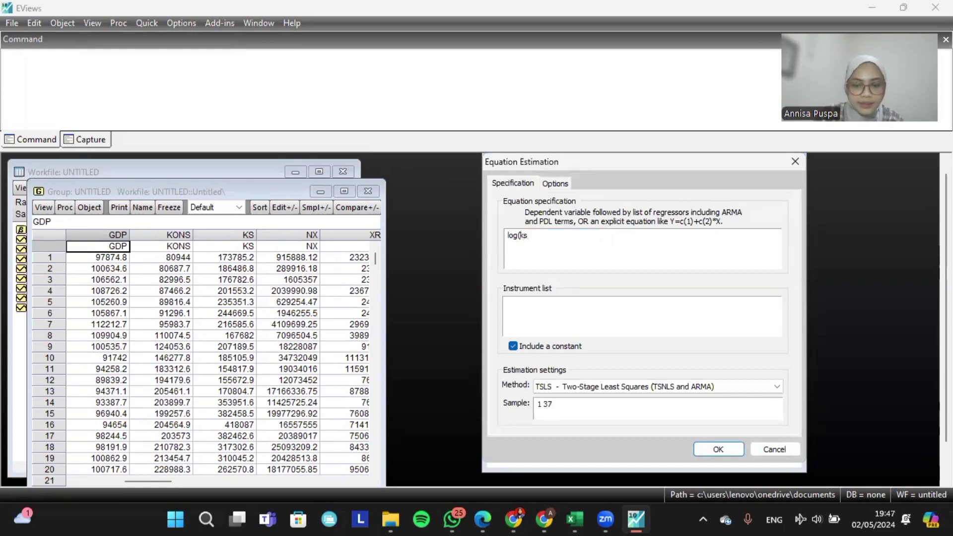
text() c )
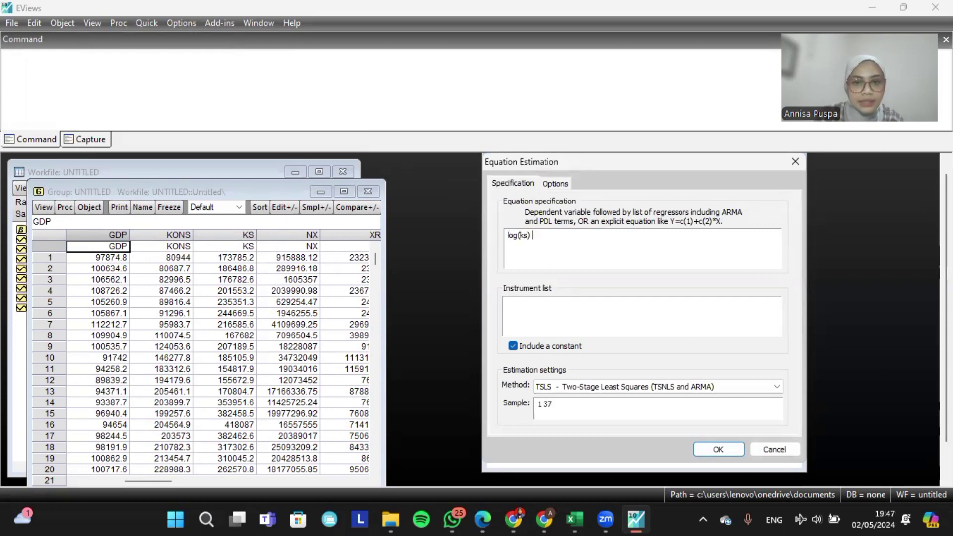
text(gdp )
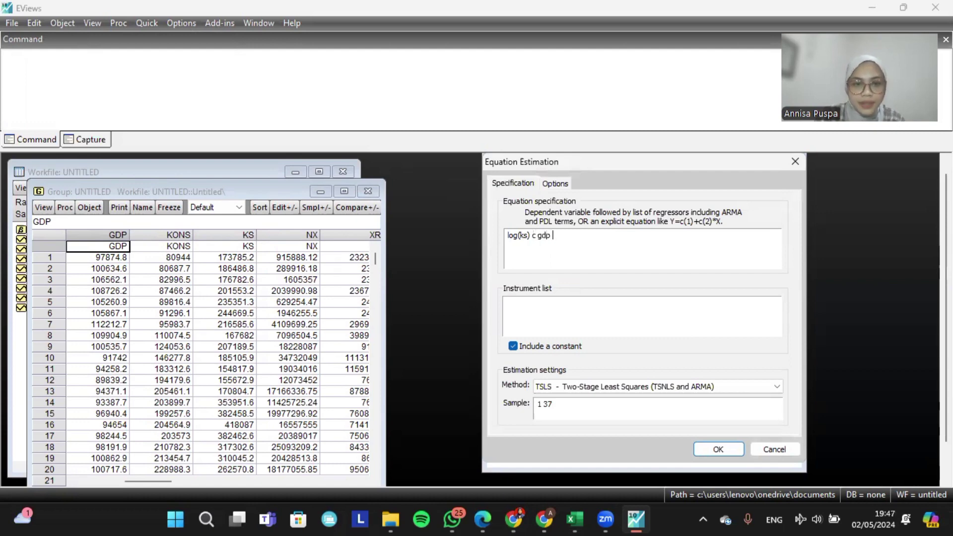
text(xr ihs)
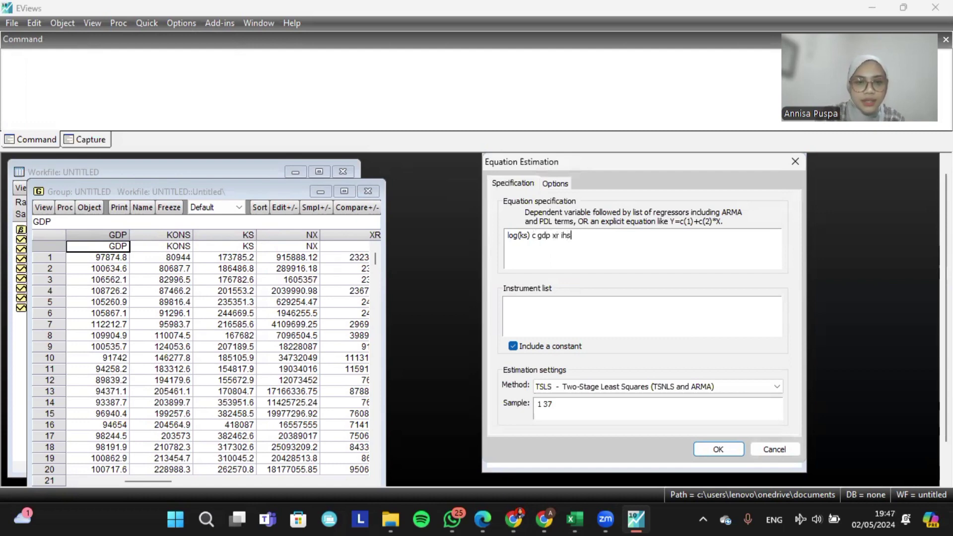
text(g ns ns)
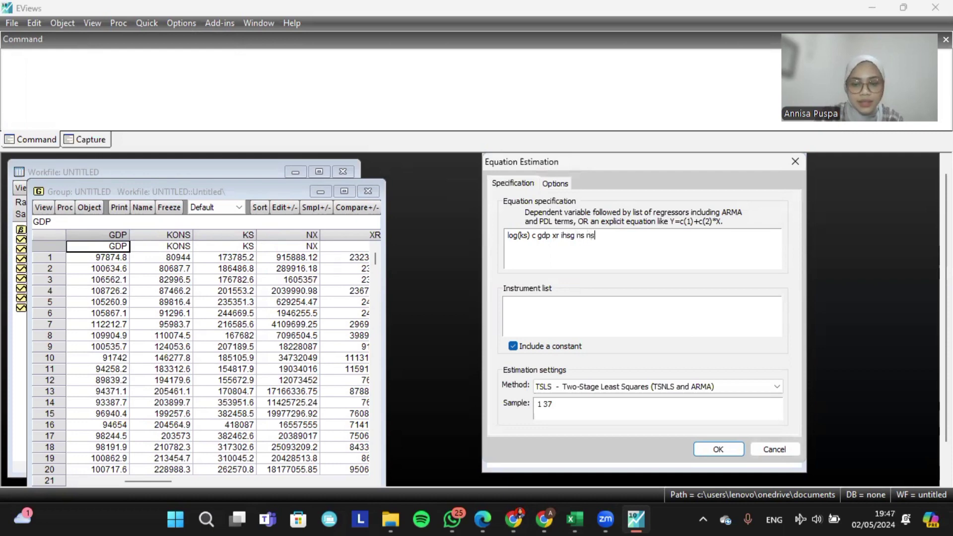
text(^2)
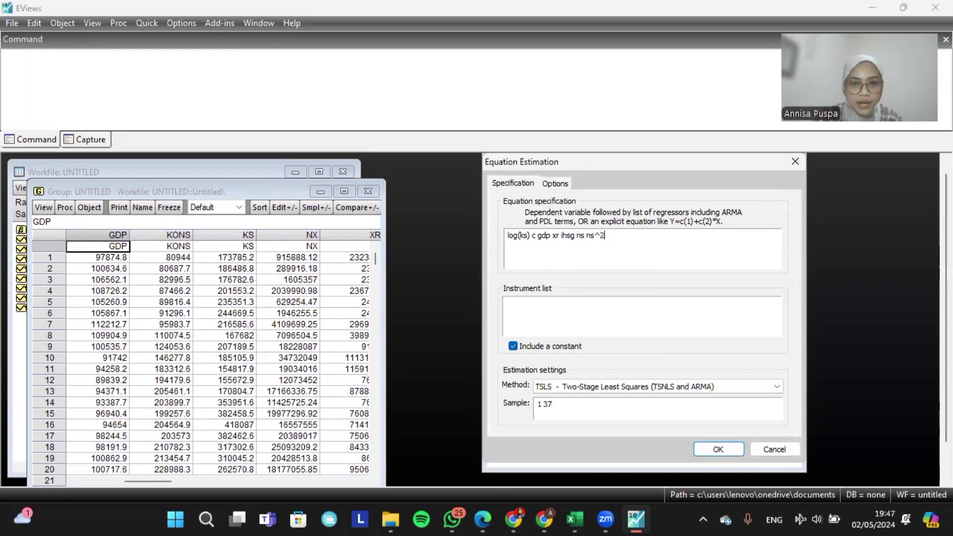
- Enter the instrument list "xr ihsg ns ns^2 kons", keeping the constant included, and run the two-stage estimation
click(563, 318)
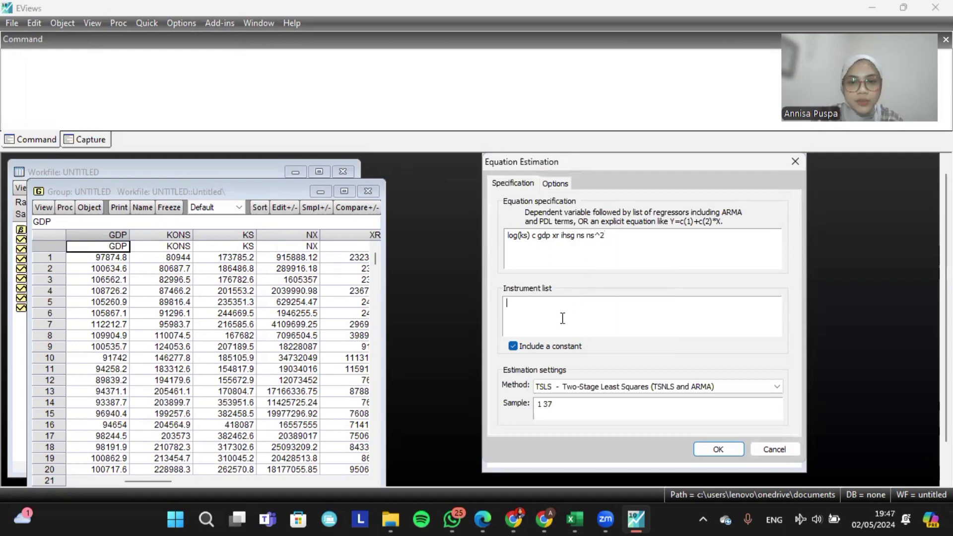
text(xr)
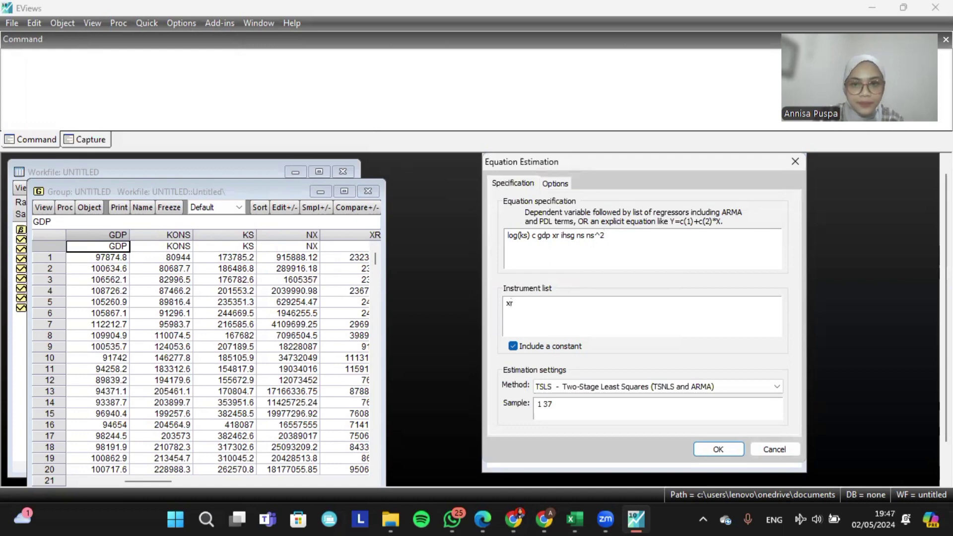
drag(606, 236, 552, 235)
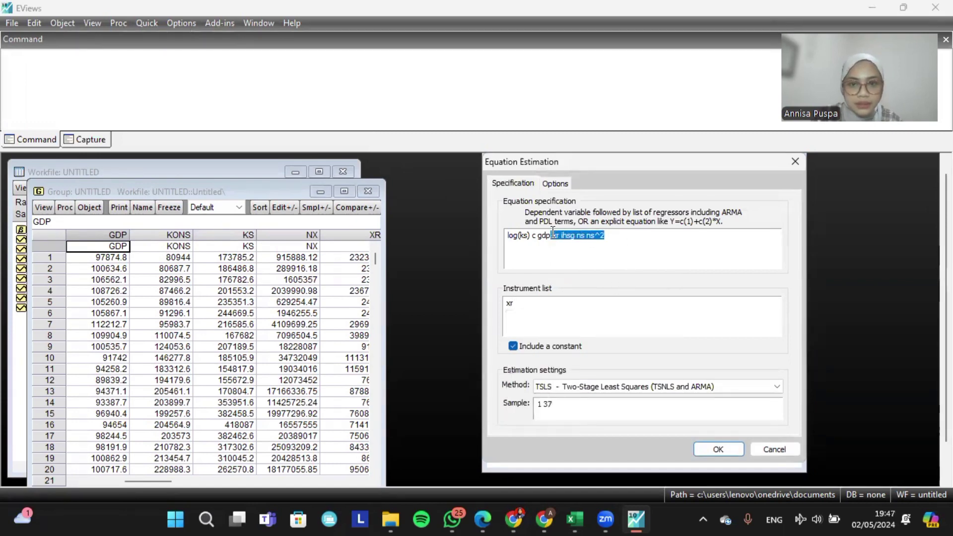
key(ctrl+c)
drag(541, 300, 509, 301)
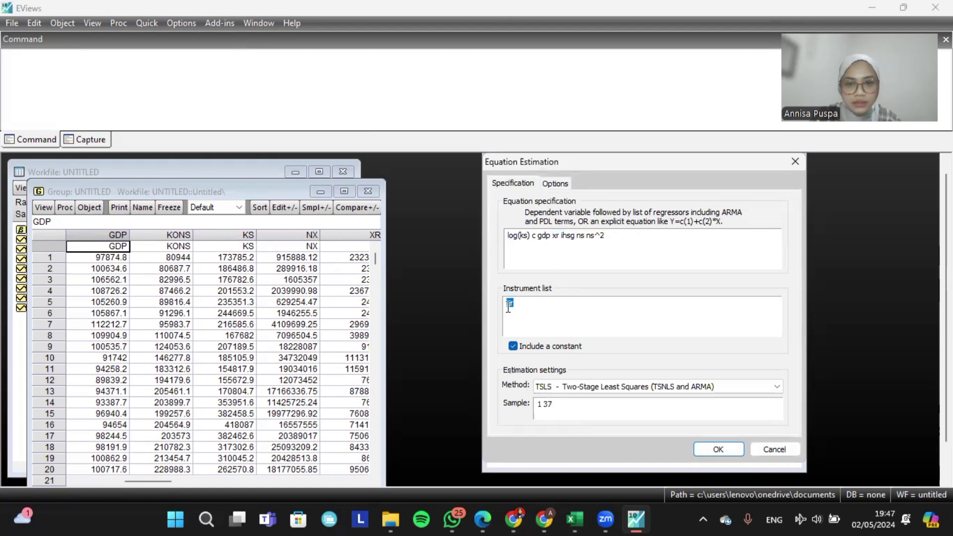
key(ctrl+v)
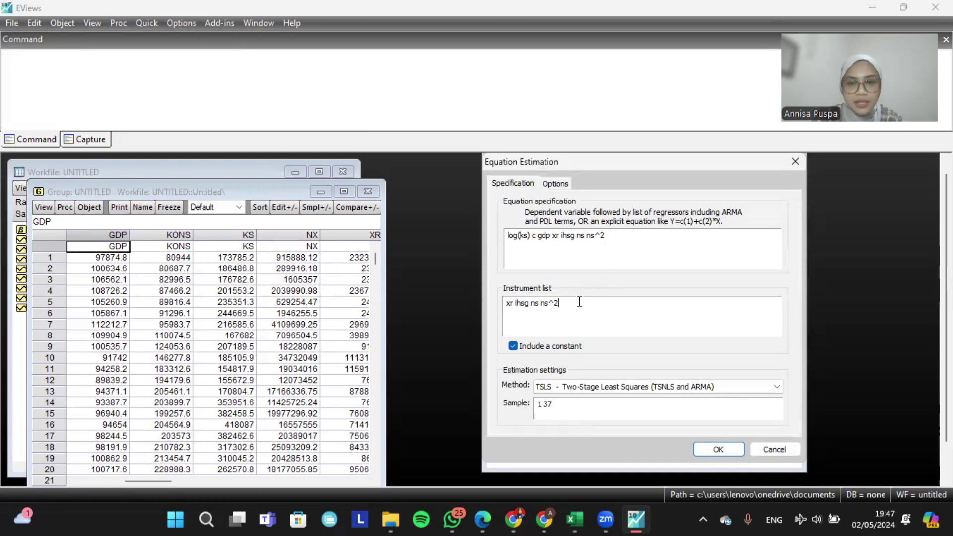
text(kons)
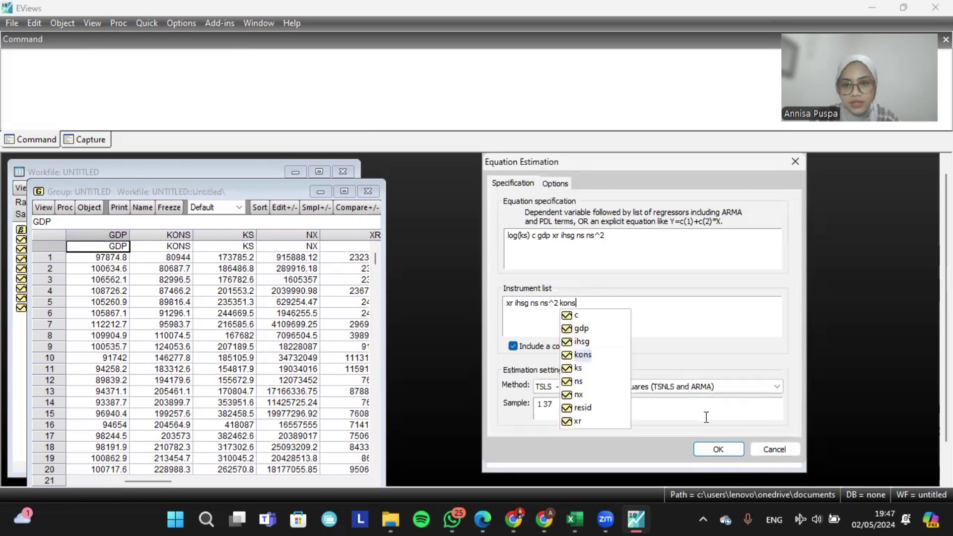
click(719, 446)
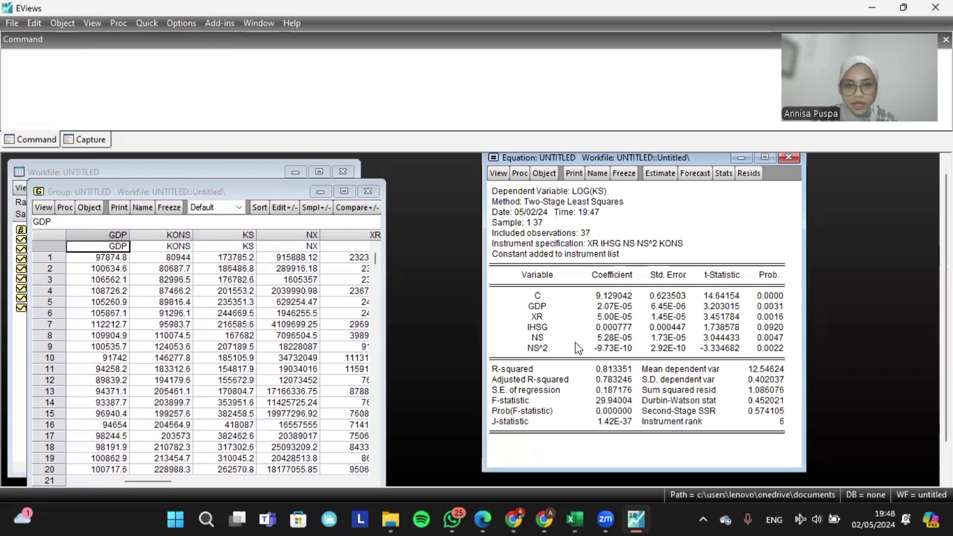
- Run the Regressor Endogeneity Test on the two-stage equation with gdp as the endogenous regressor
click(101, 24)
mouse_move(146, 94)
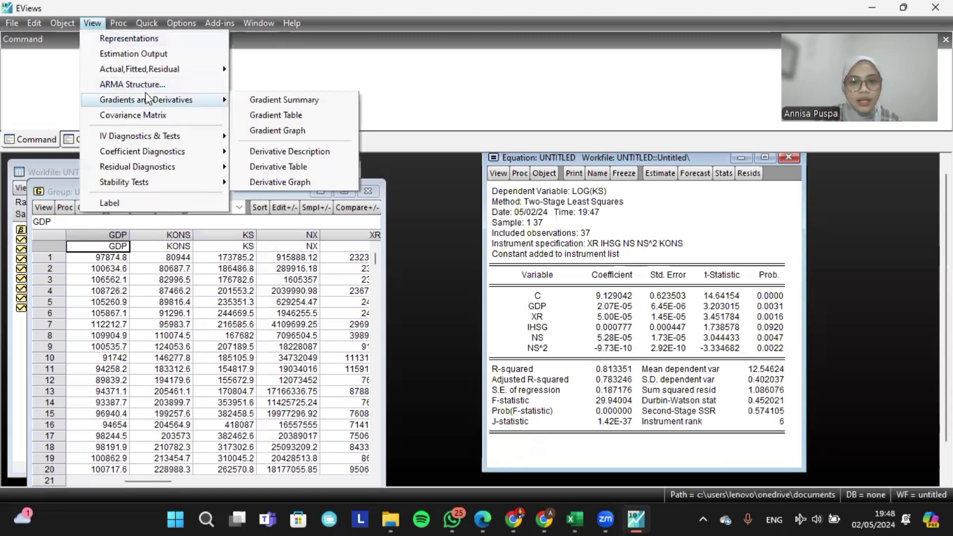
mouse_move(151, 134)
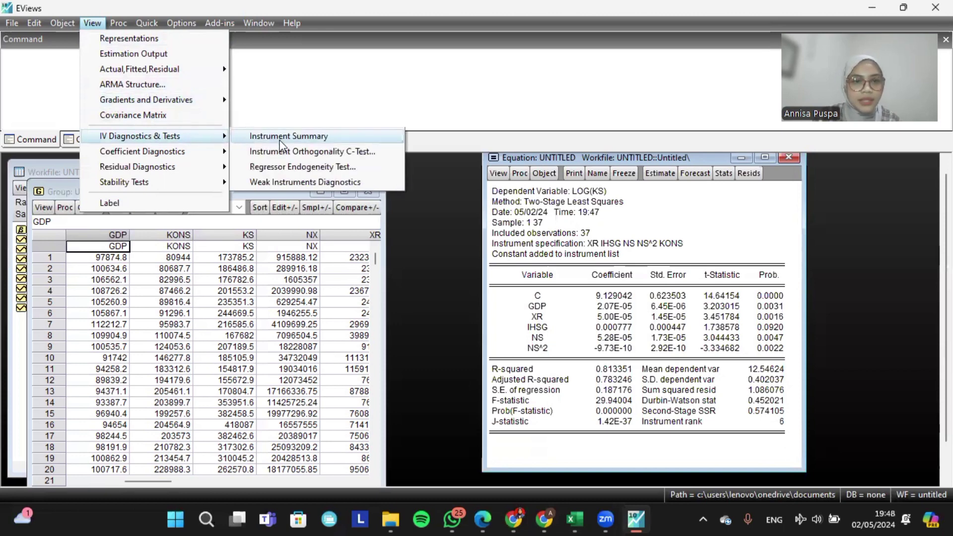
click(294, 169)
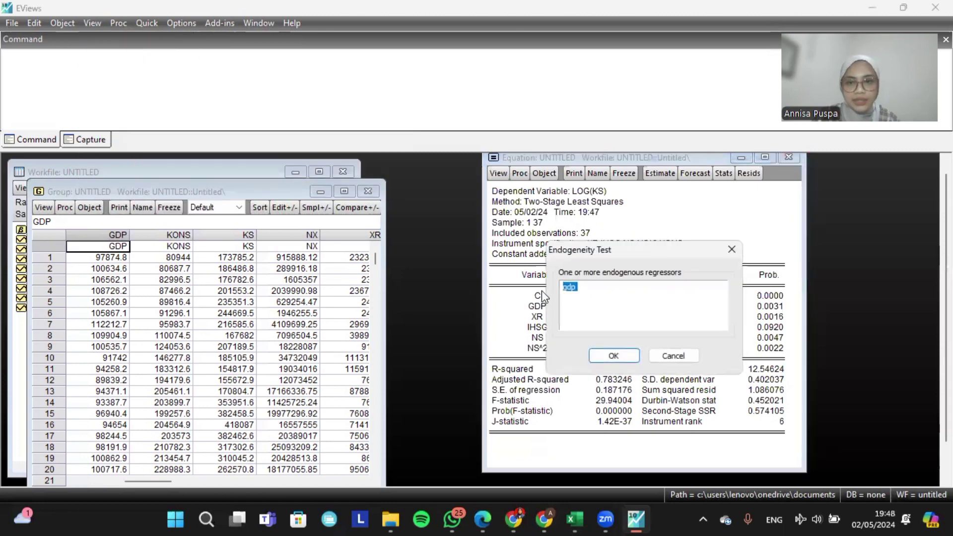
click(618, 352)
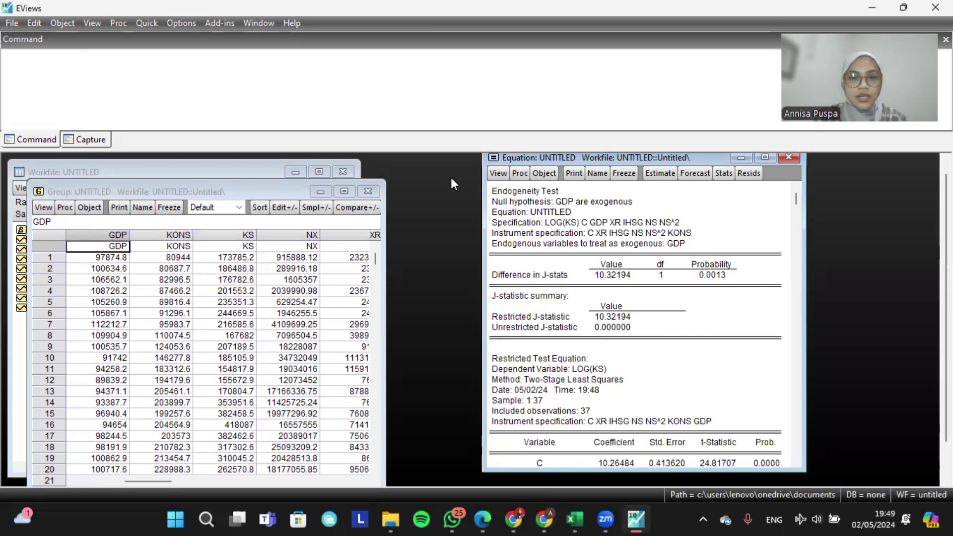
- Run the Weak Instruments Diagnostics for the two-stage least squares equation
click(92, 24)
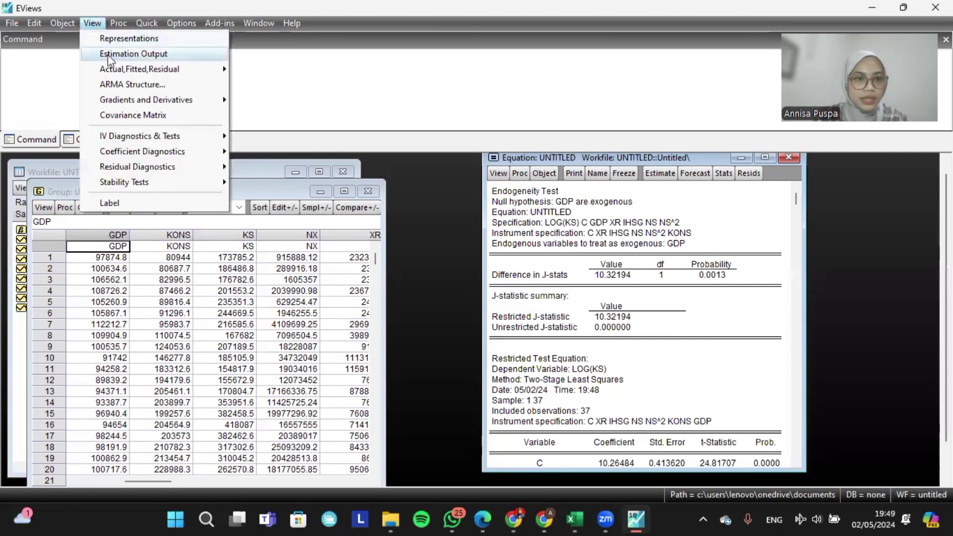
mouse_move(143, 137)
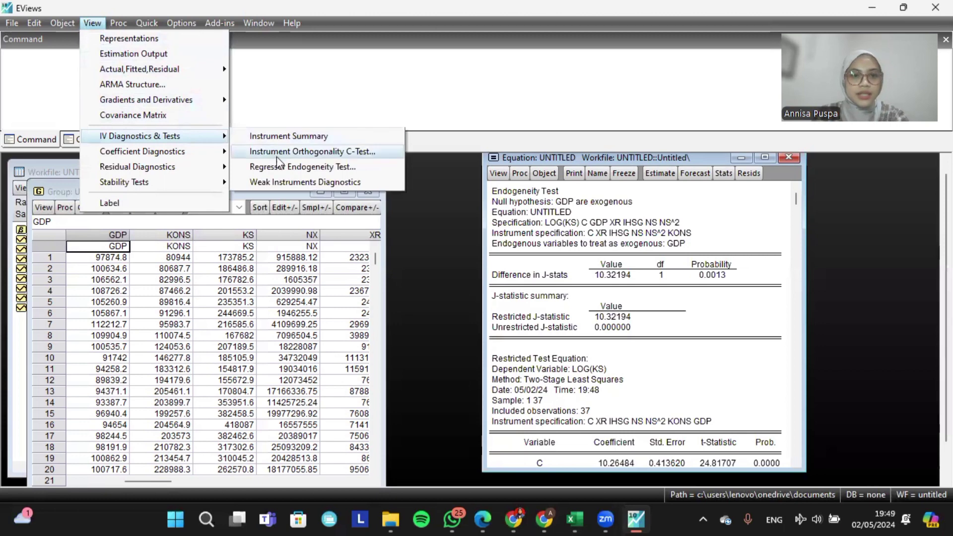
click(287, 187)
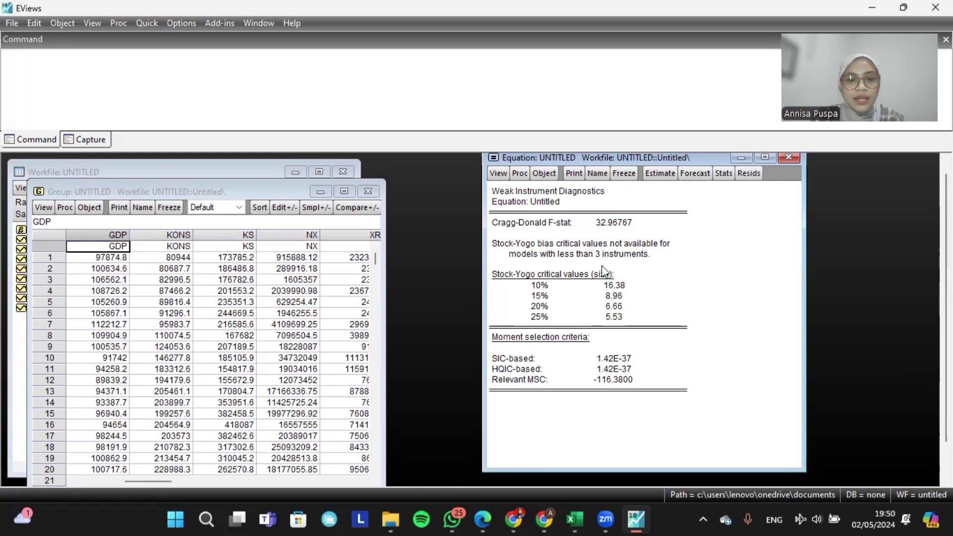
- Estimate a new equation "gdp c xr ihsg ns ns^2 nx" by Least Squares, deleting the existing untitled equation
click(135, 24)
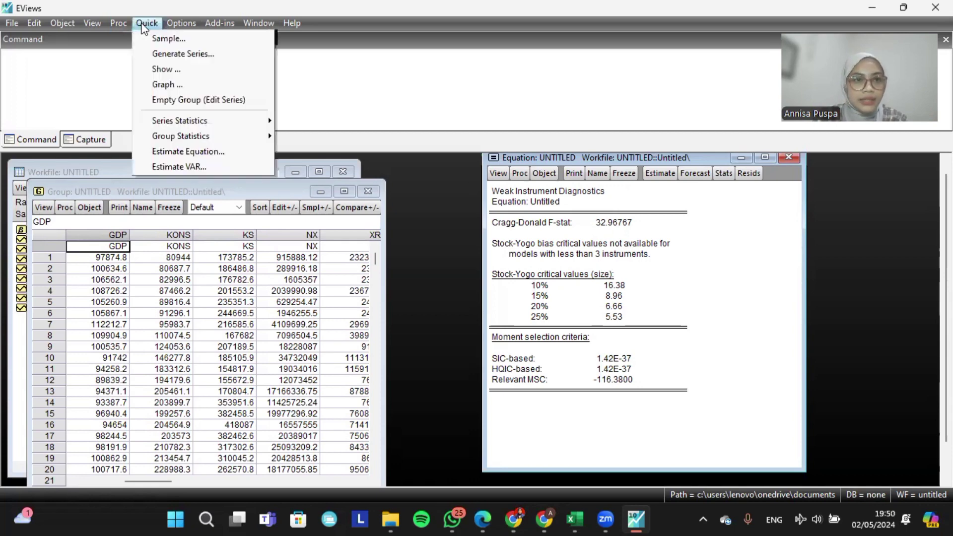
click(193, 153)
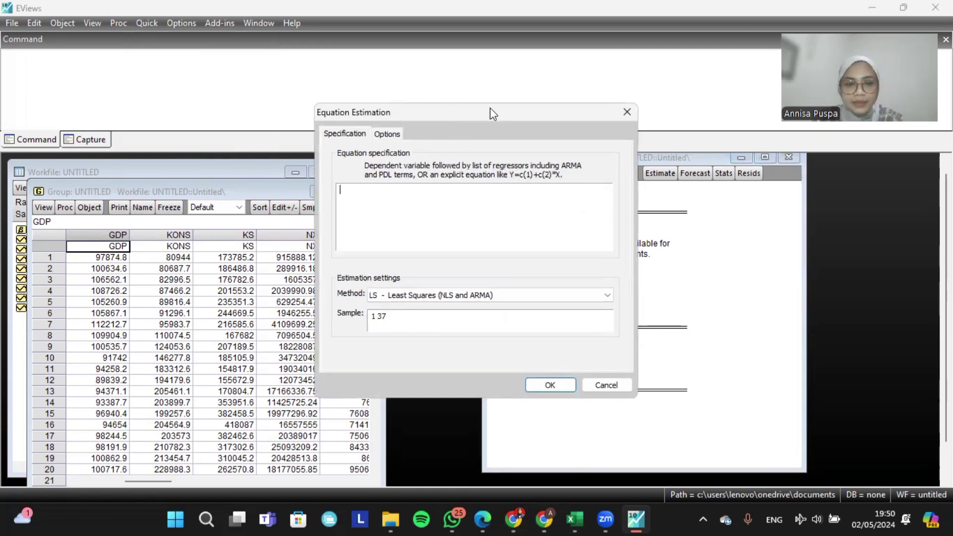
drag(490, 108, 650, 107)
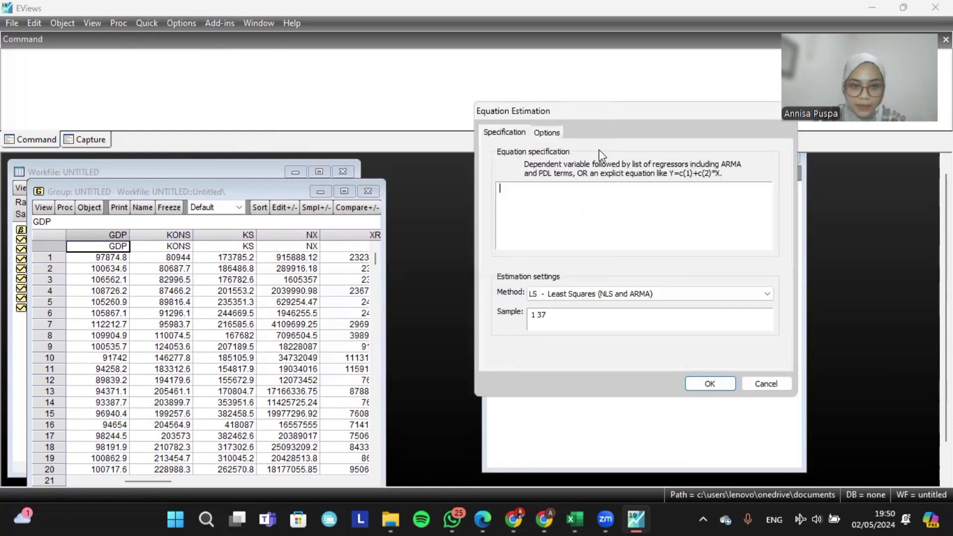
text(g)
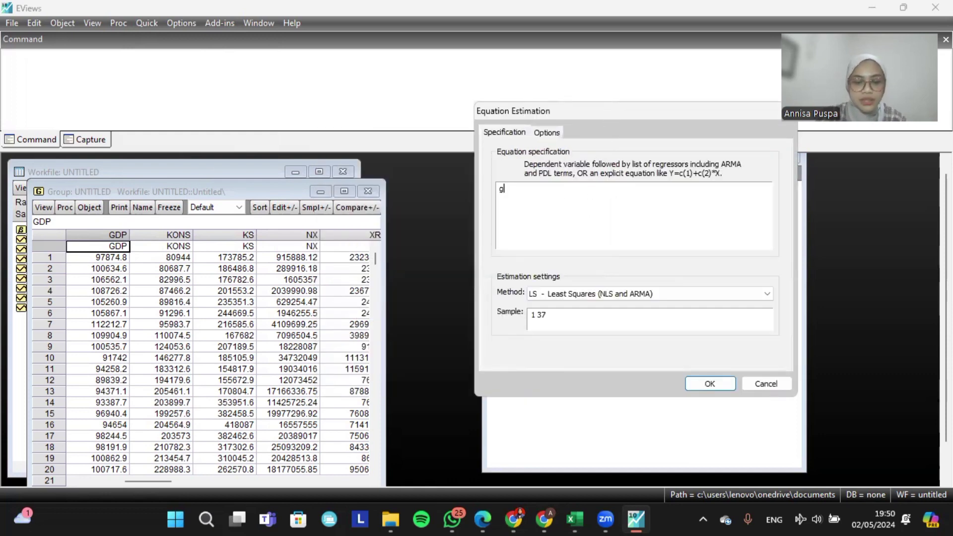
text(dp c )
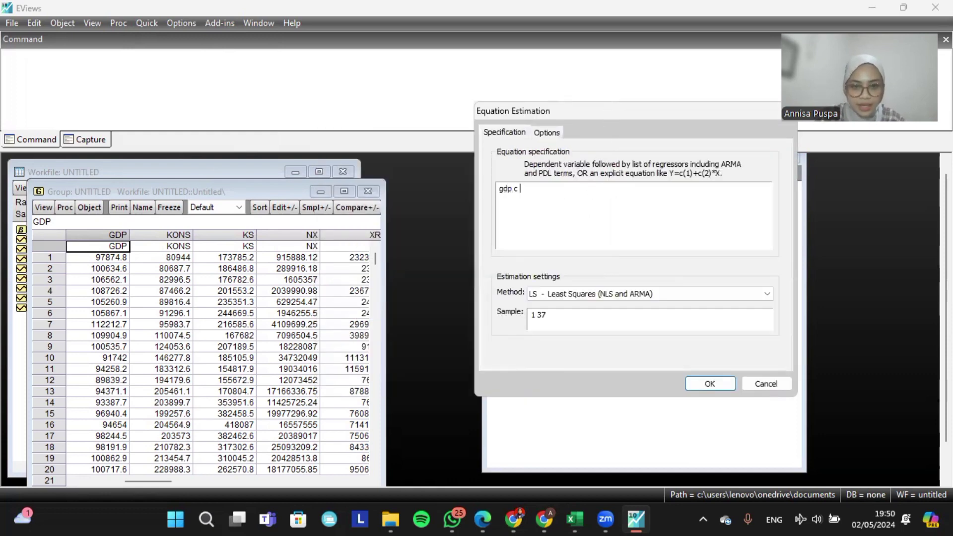
text(xr ih)
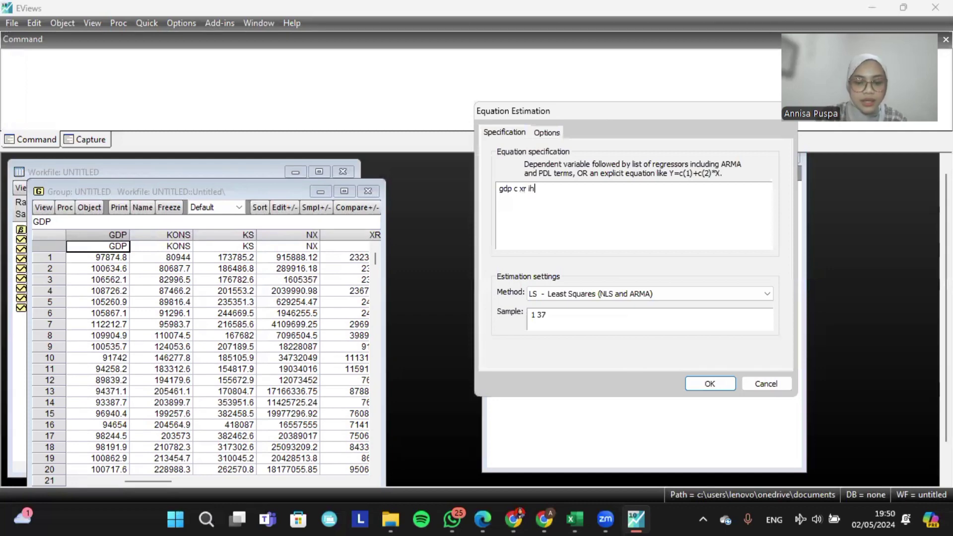
text(sg ns ns)
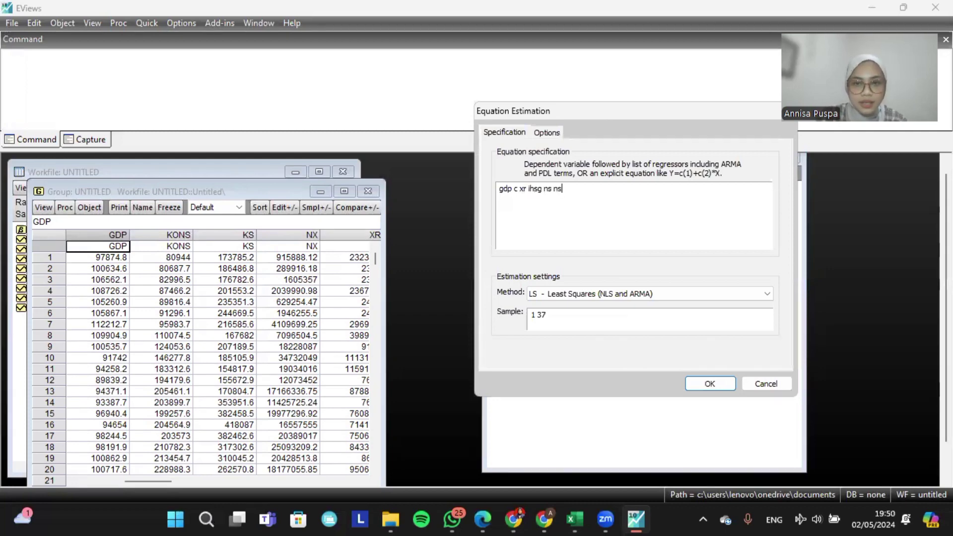
text(^2)
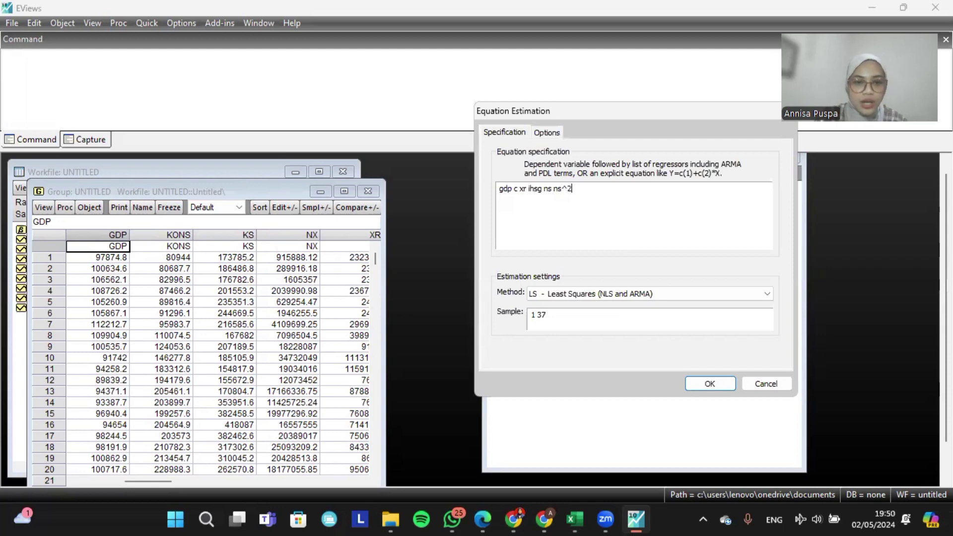
text( nx)
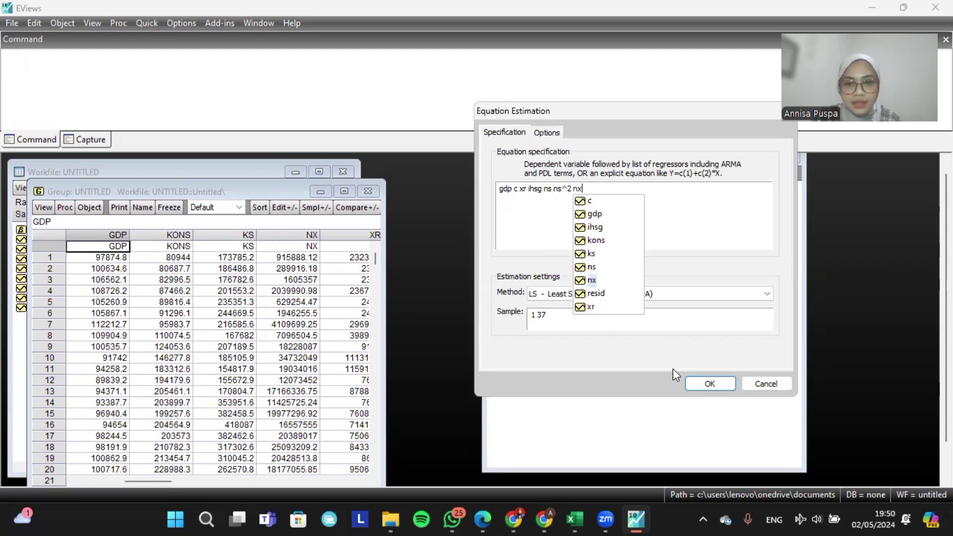
click(696, 385)
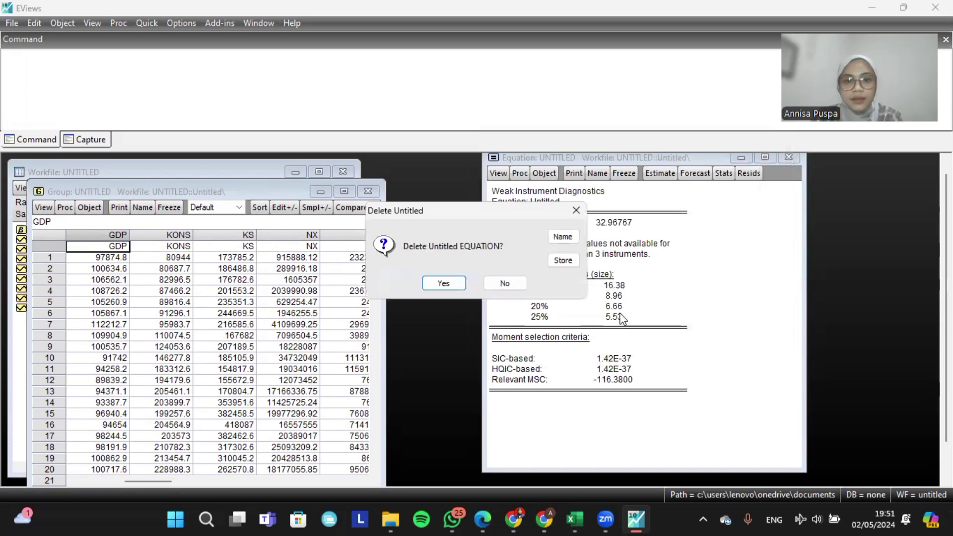
click(443, 283)
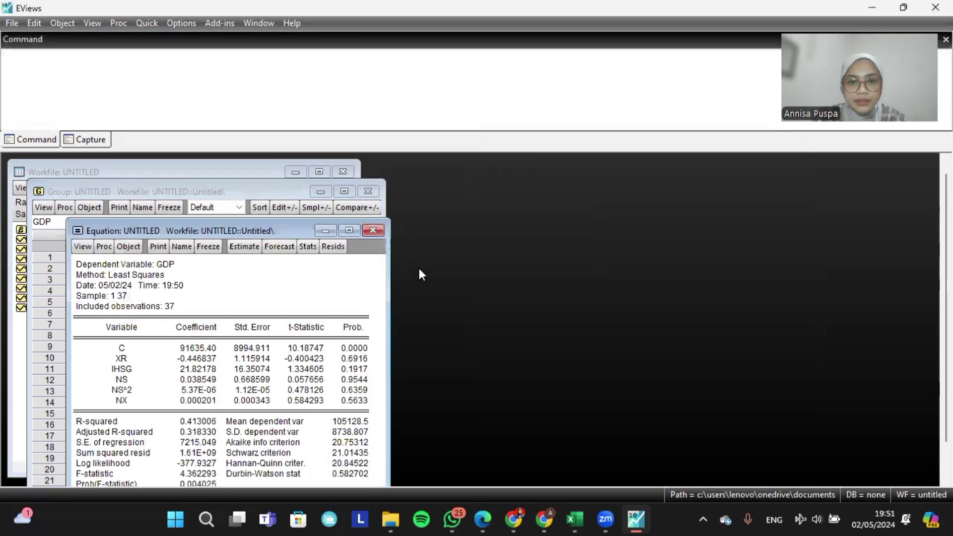
- Move the gdp equation window clear of the data group and examine the NX row of the Least Squares output
drag(320, 222, 700, 154)
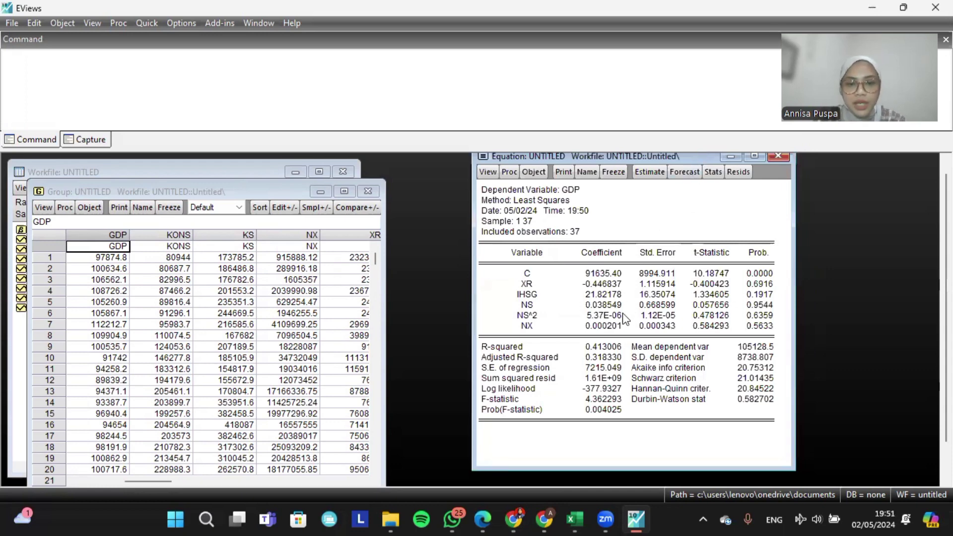
click(534, 326)
drag(618, 330, 756, 331)
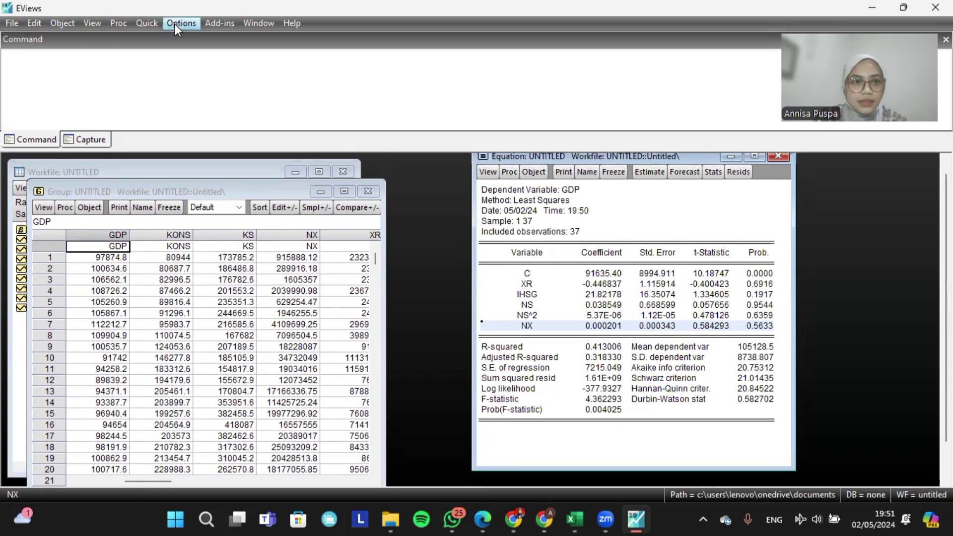
- Re-specify the equation with the TSLS - Two-Stage Least Squares method and the specification "log(ks) c xr ihsg ns ns^2 nx"
click(649, 172)
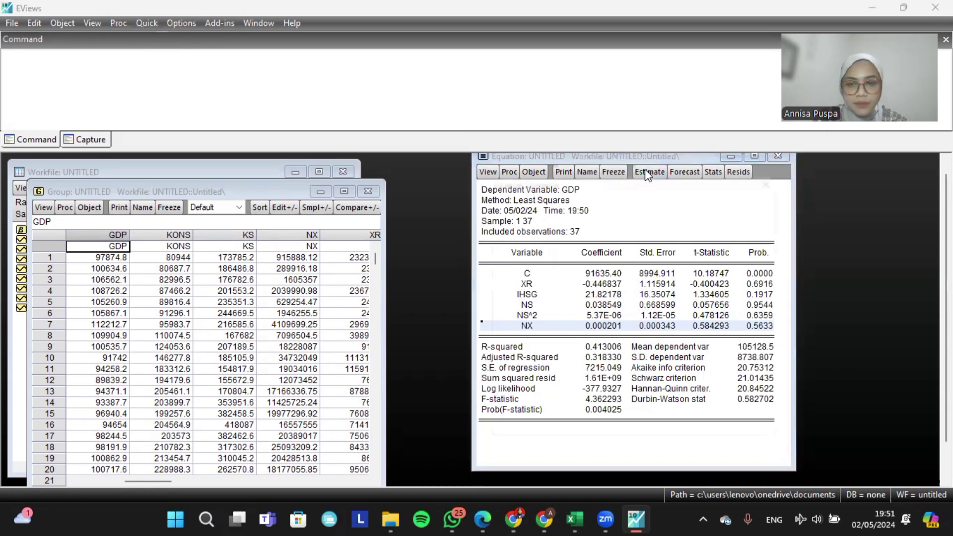
click(615, 350)
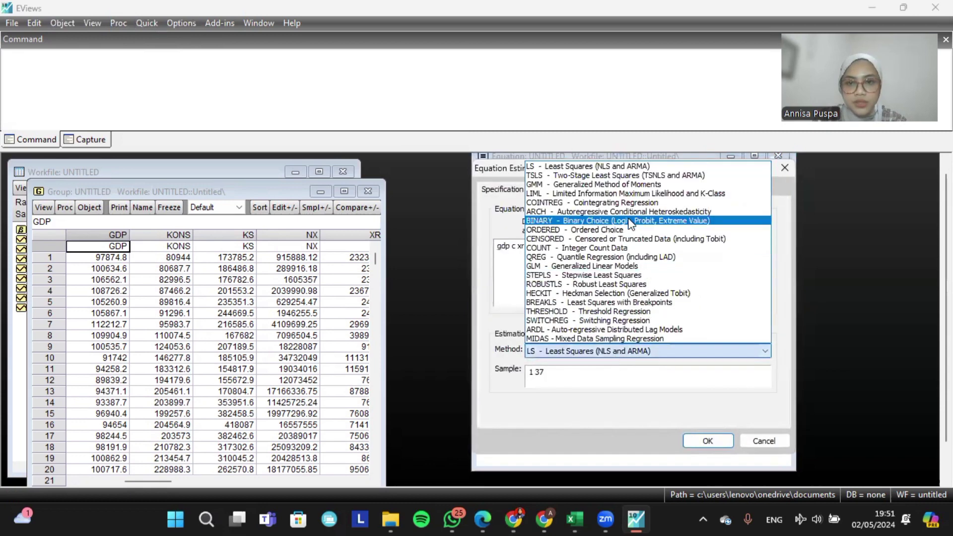
click(634, 175)
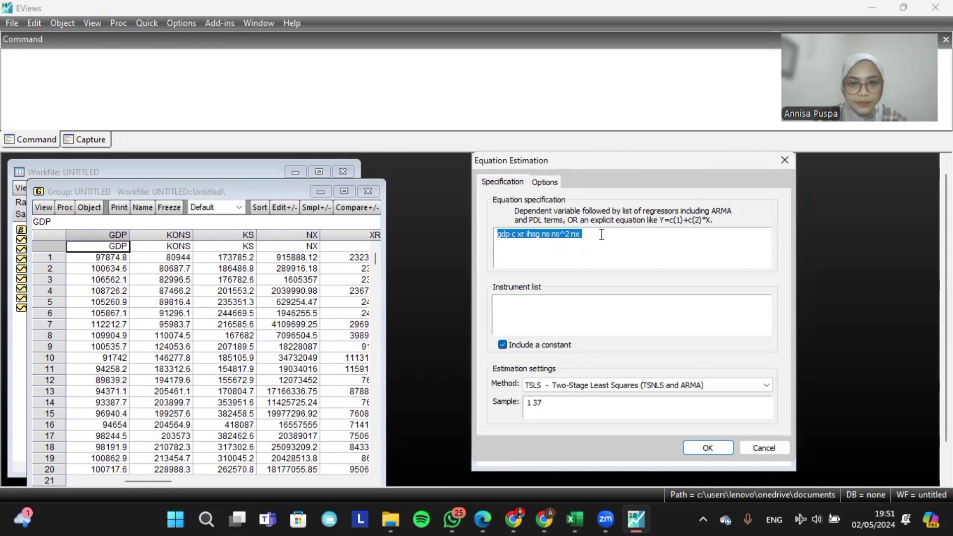
text(log)
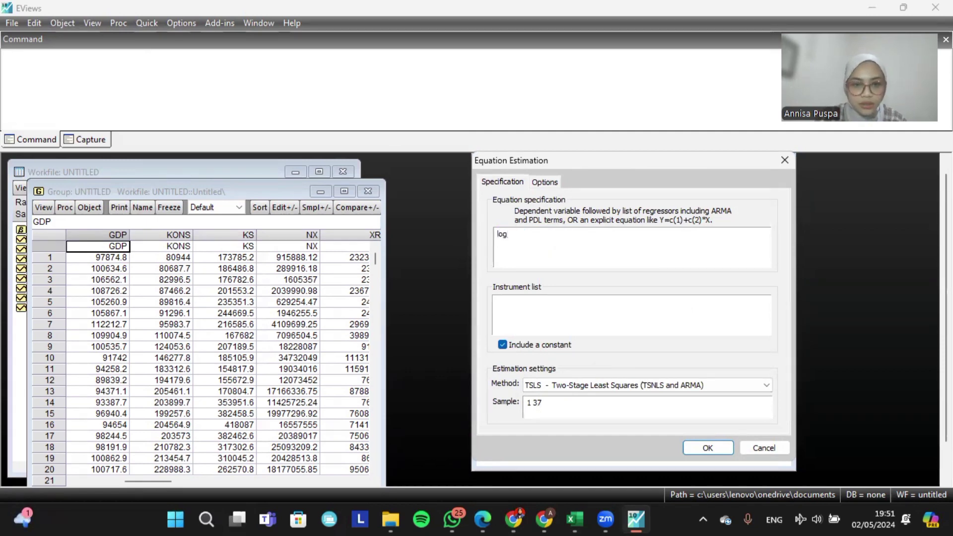
text((ks))
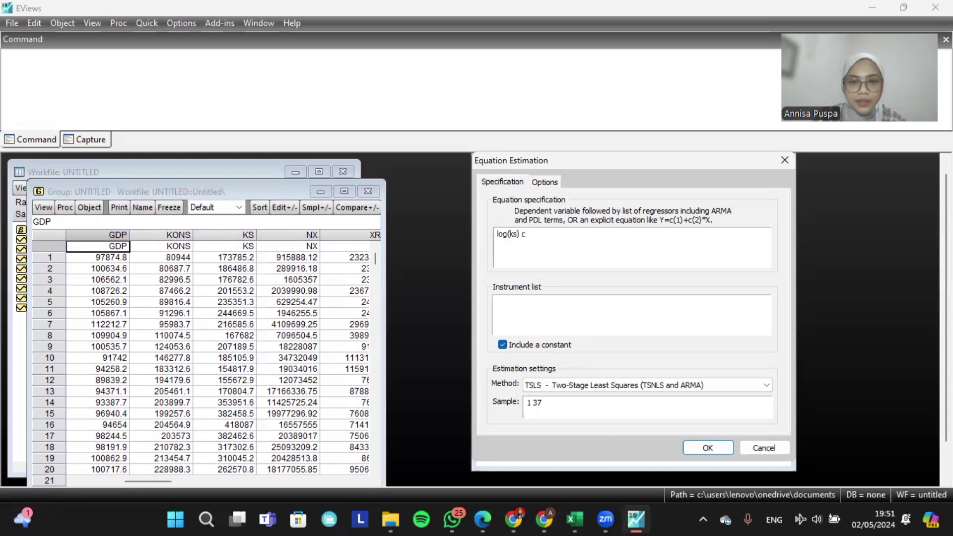
text( c)
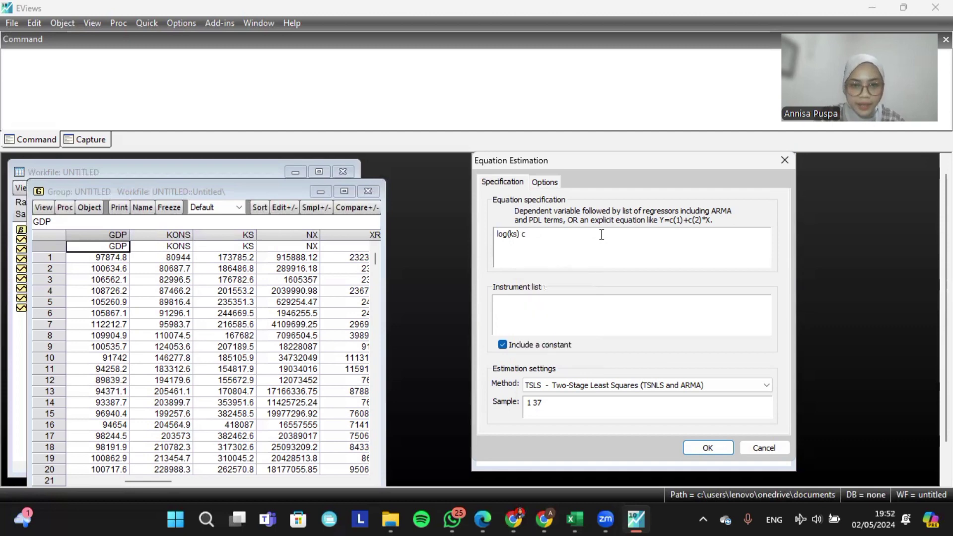
text( xr)
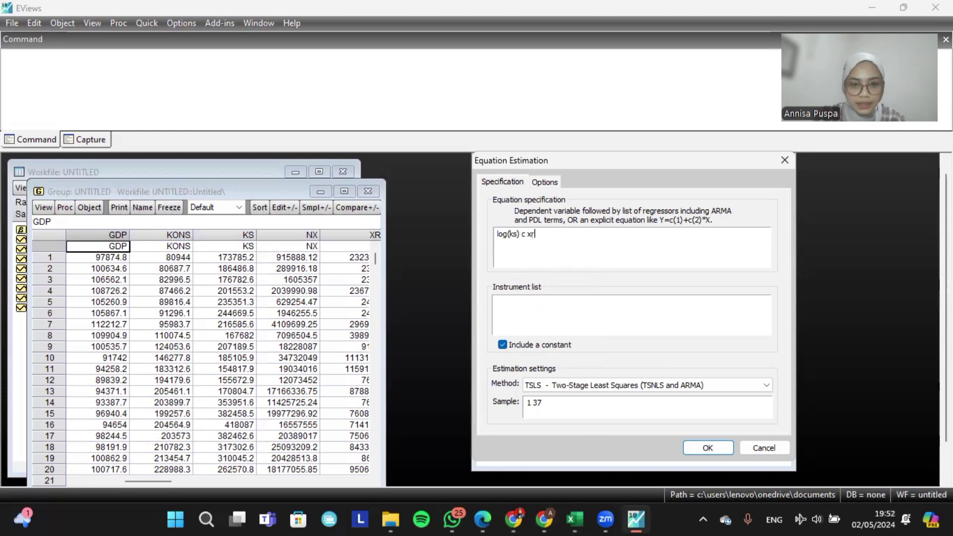
text( ihsg ns ns)
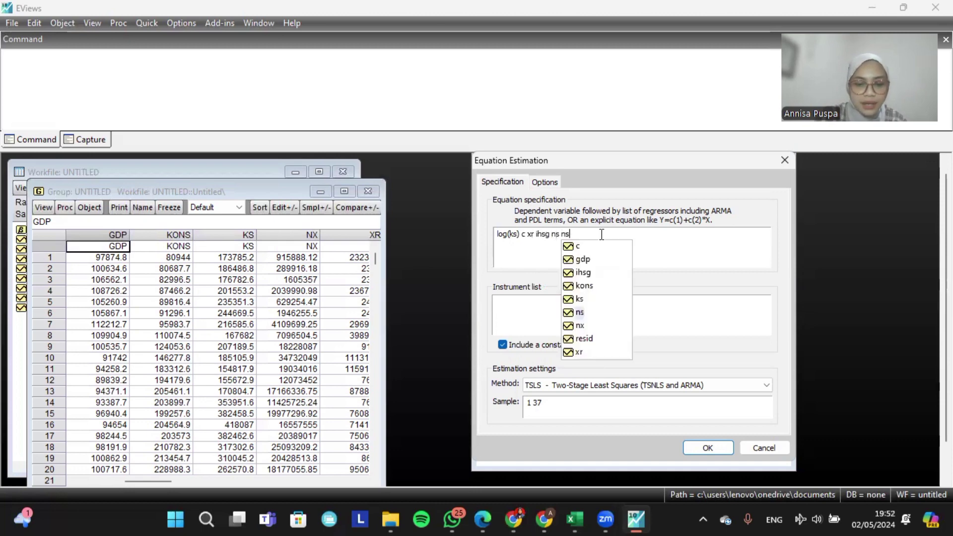
text(^2 nx)
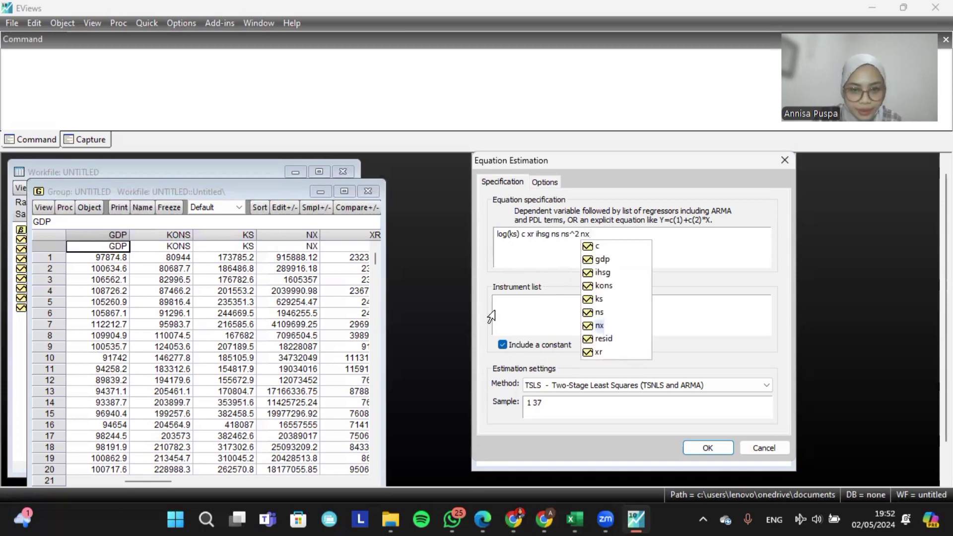
- Start the instrument list with xr, and correct the equation to "log(ks) c gdp xr ihsg ns ns^2" by adding gdp and removing nx
click(510, 309)
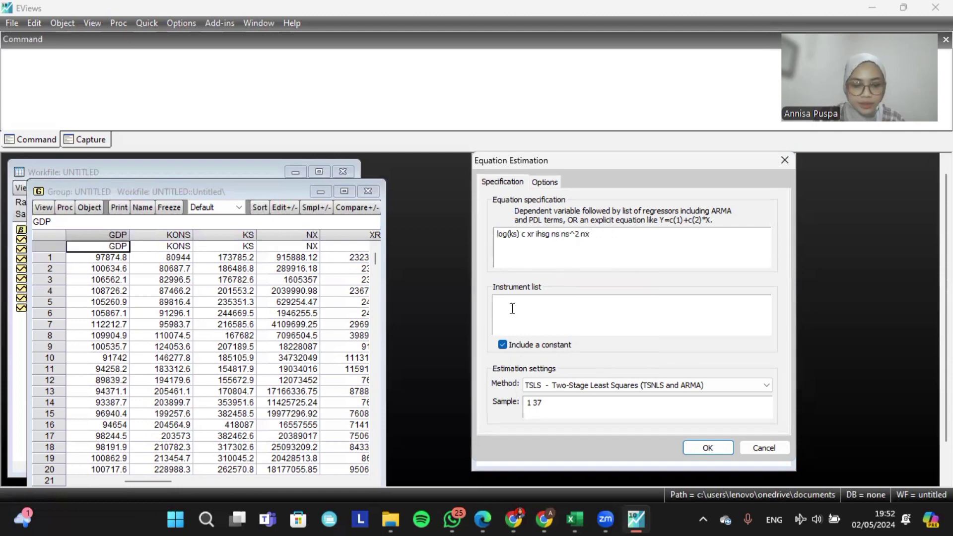
text(xr)
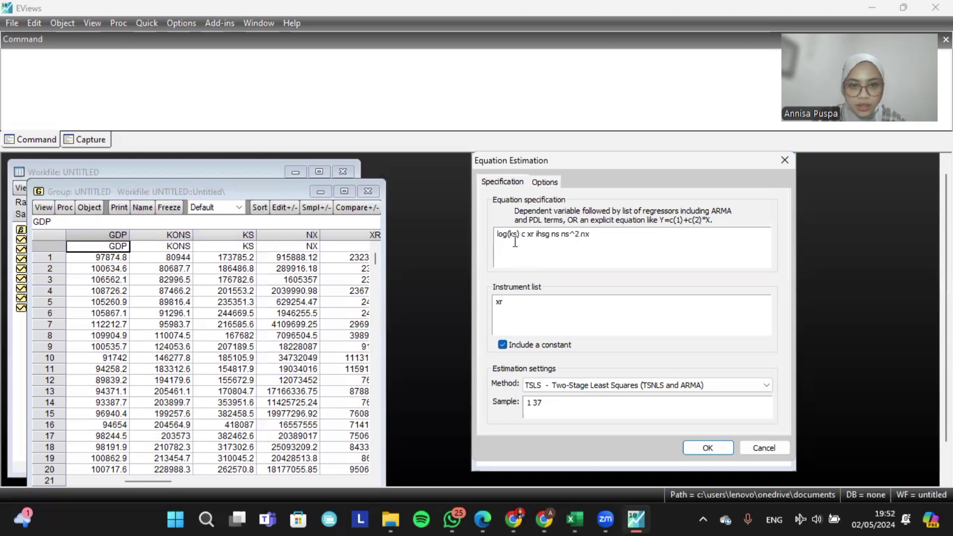
click(529, 235)
text(gdp)
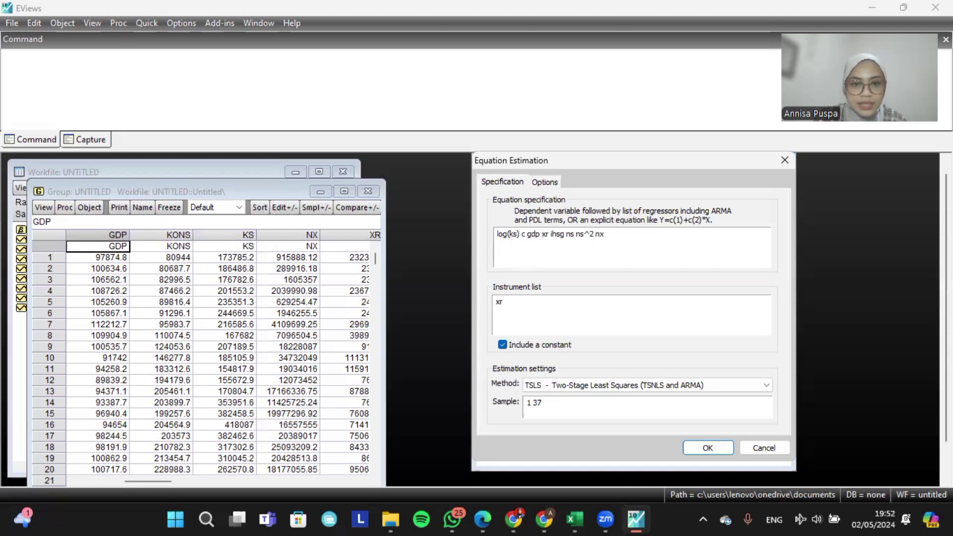
click(617, 234)
key(BackSpace)
key(BackSpace)
key(BackSpace)
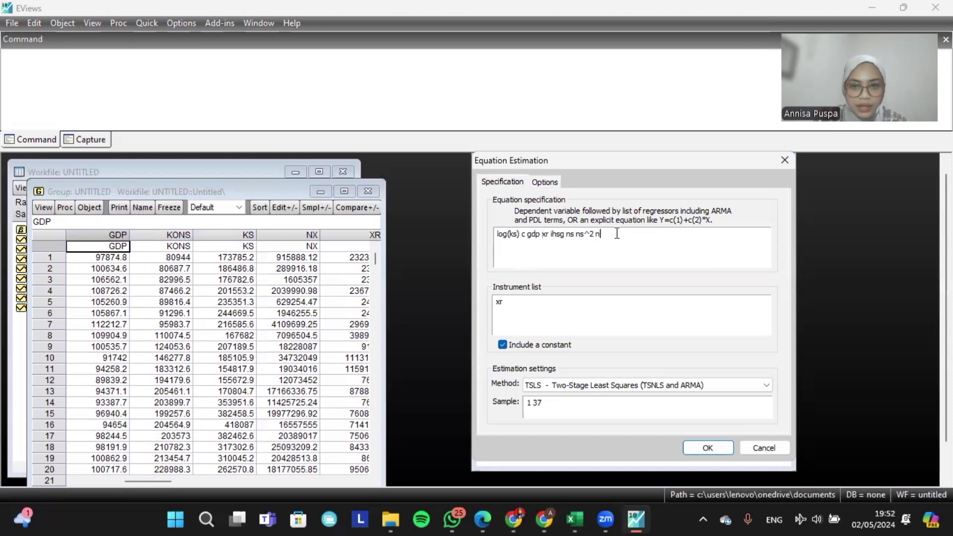
- Complete the instrument list as "xr ihsg ns ns^2 nx", run the two-stage estimation, and review the NS and NS^2 coefficient rows
click(535, 304)
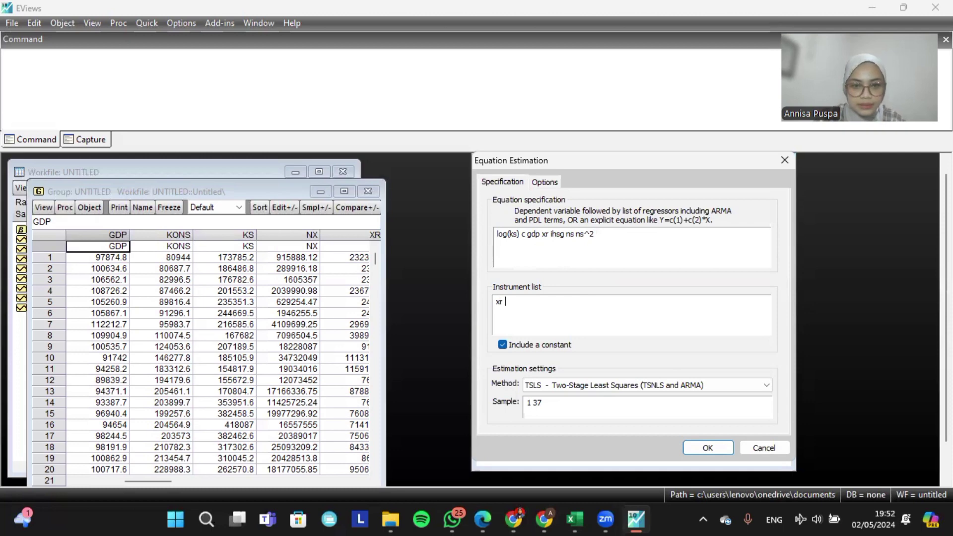
text(ihsg)
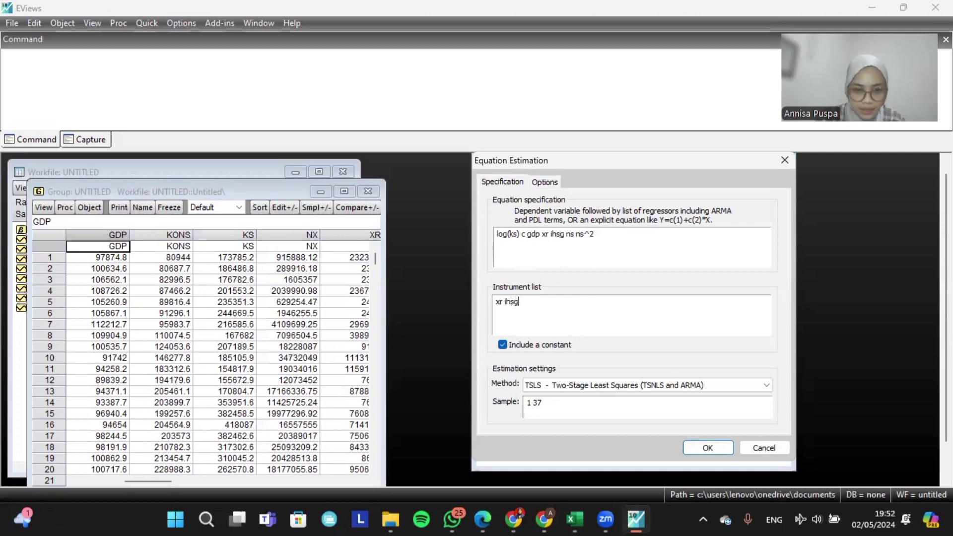
text( ns )
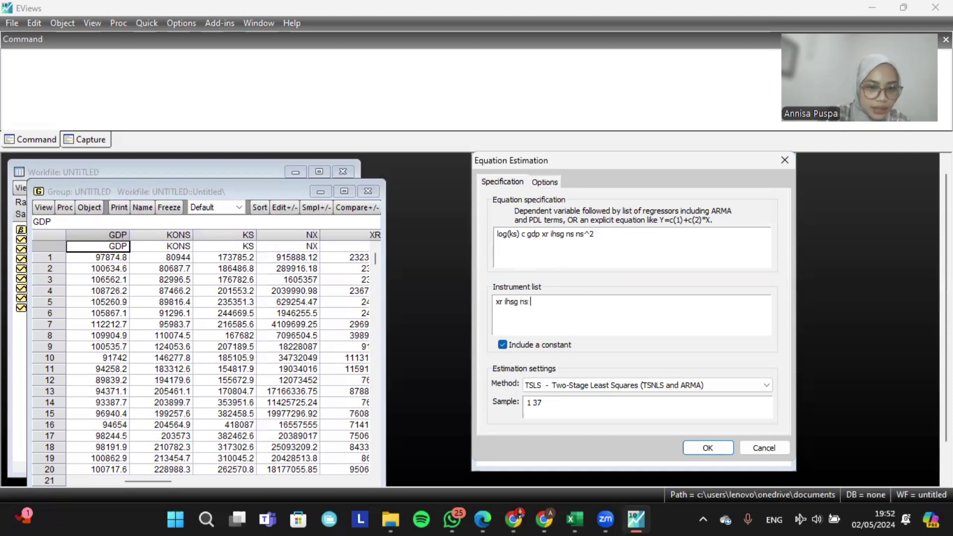
text(ns)
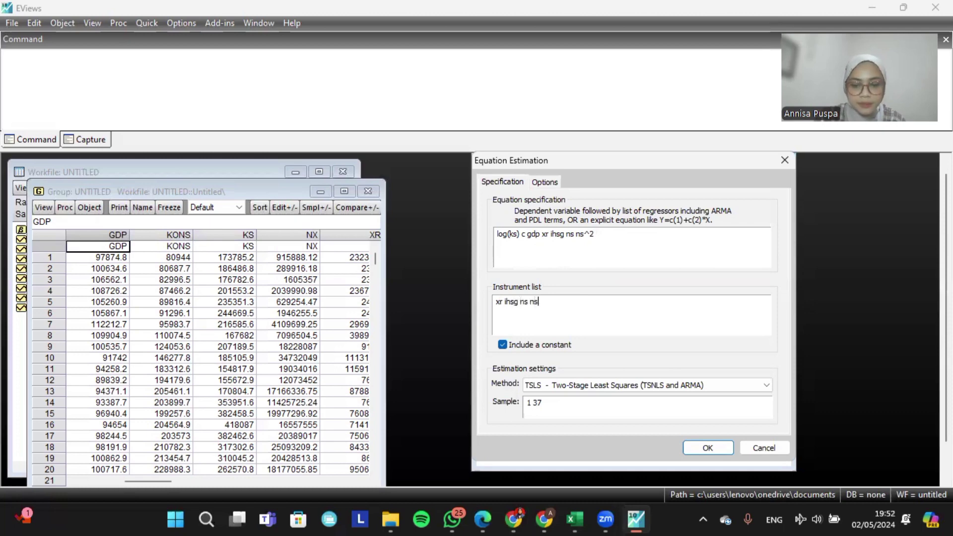
text(^2 nx)
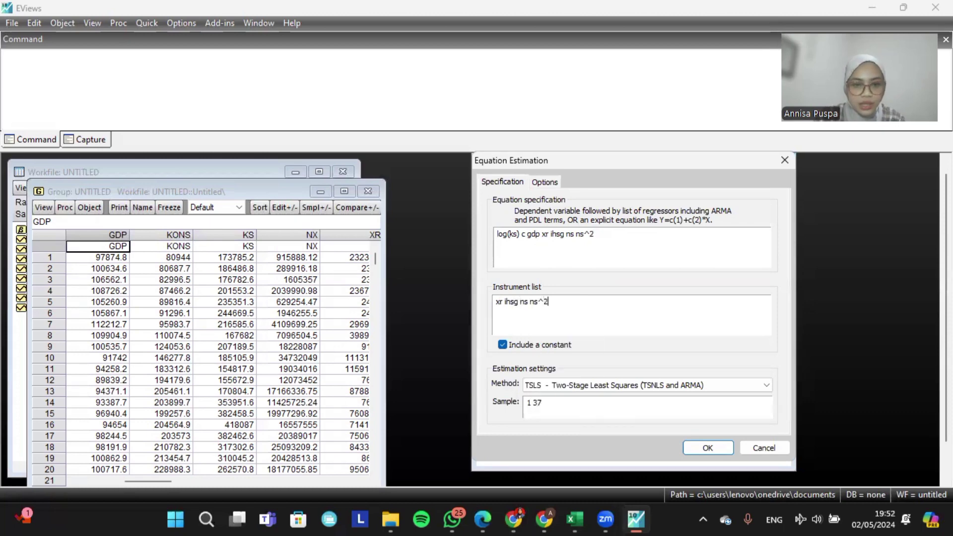
click(716, 449)
click(716, 448)
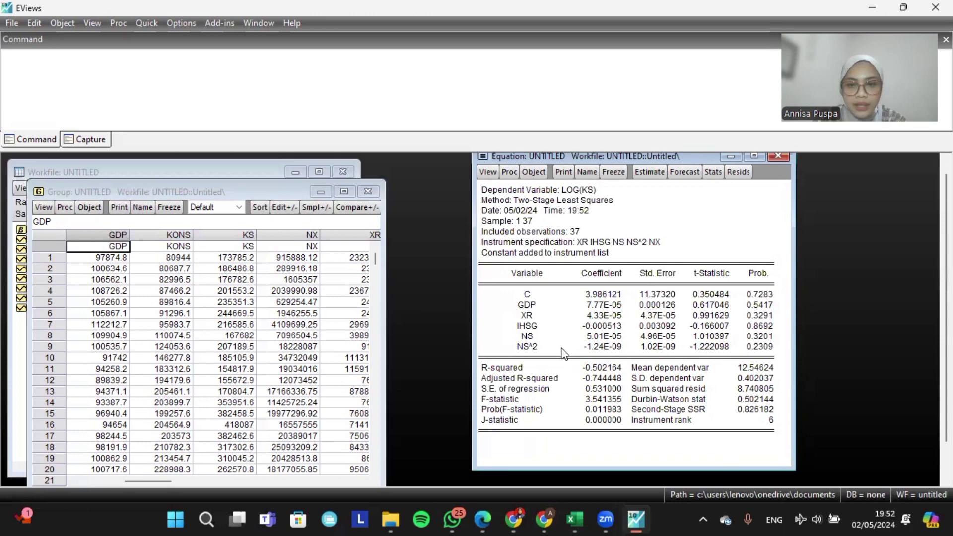
drag(541, 350, 774, 341)
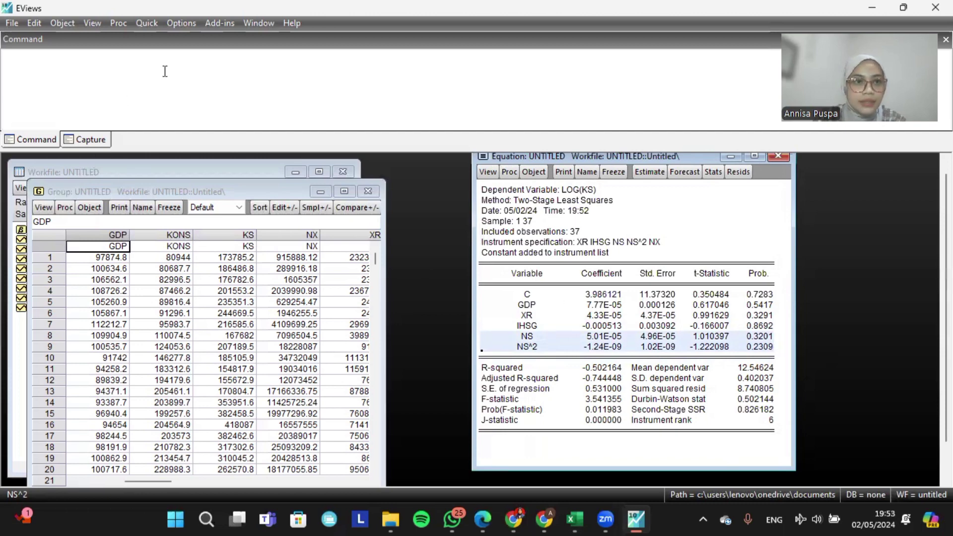
- Run the Regressor Endogeneity Test on the log(ks) equation with gdp as the endogenous regressor
click(92, 23)
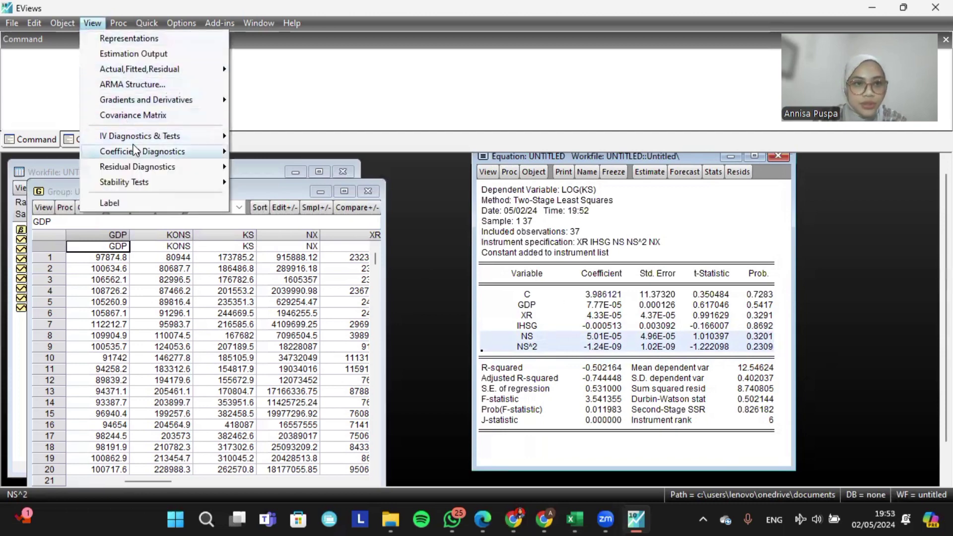
mouse_move(157, 141)
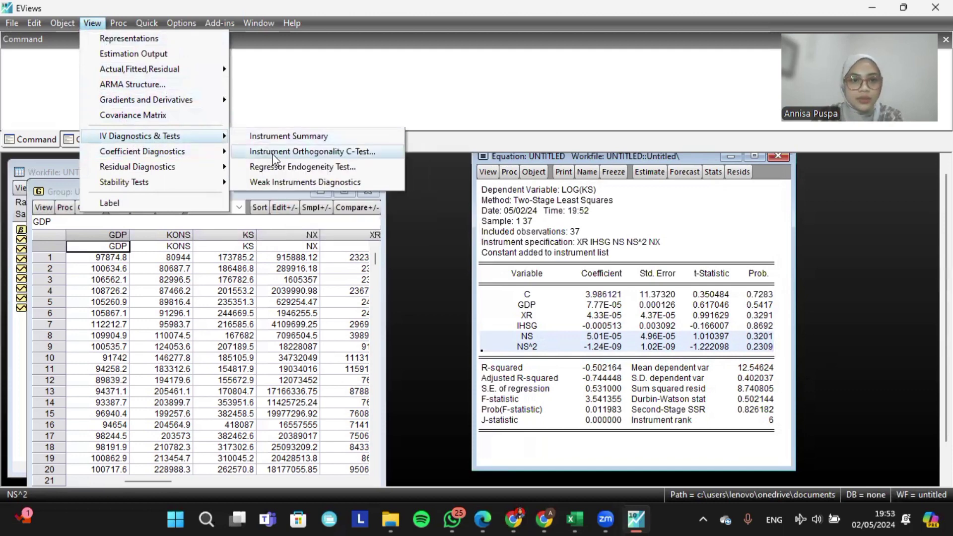
click(297, 168)
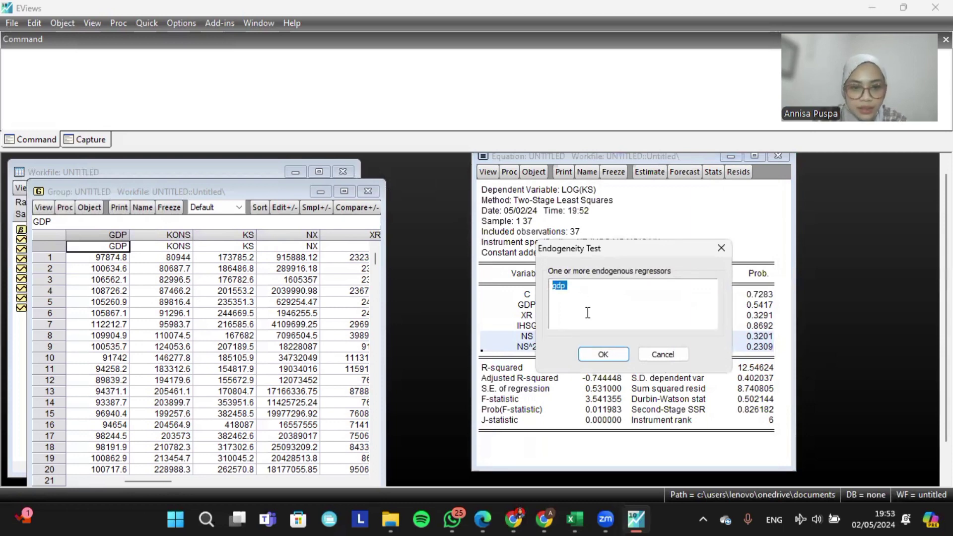
click(601, 353)
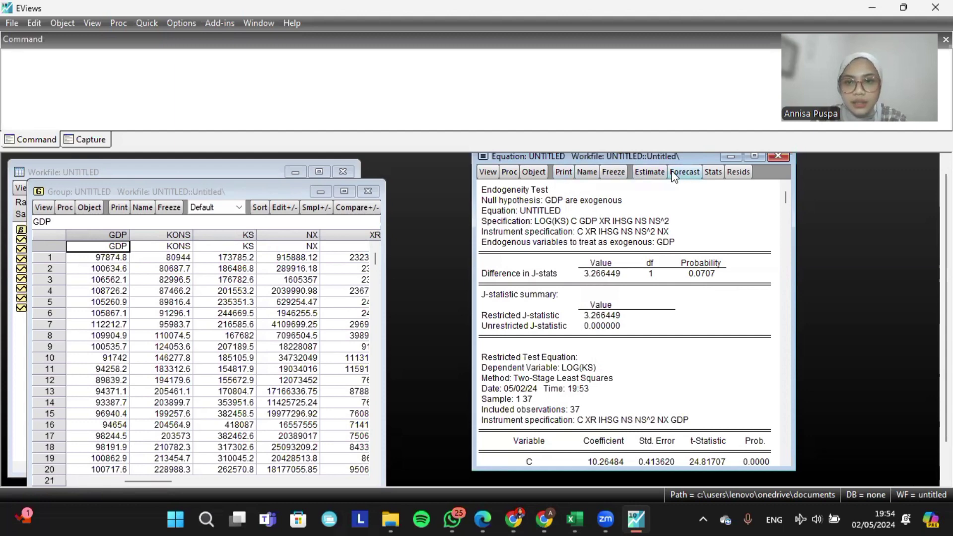
- Run the Weak Instruments Diagnostics for the log(ks) equation instrumented with nx
click(143, 25)
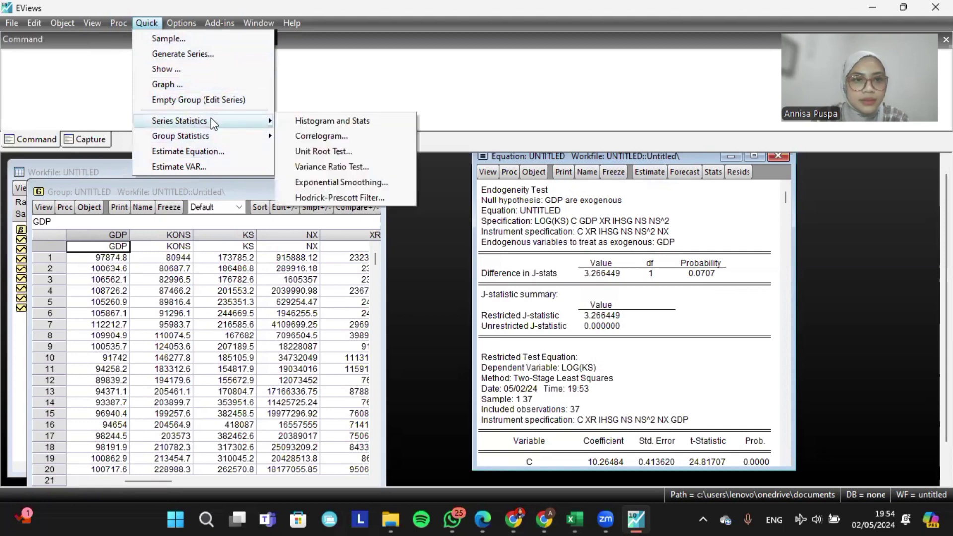
mouse_move(93, 23)
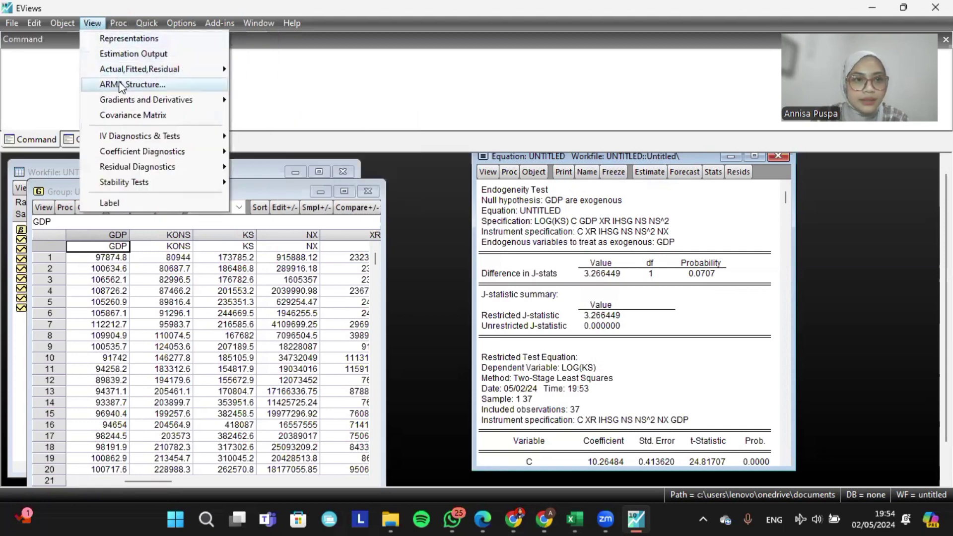
mouse_move(161, 137)
click(285, 184)
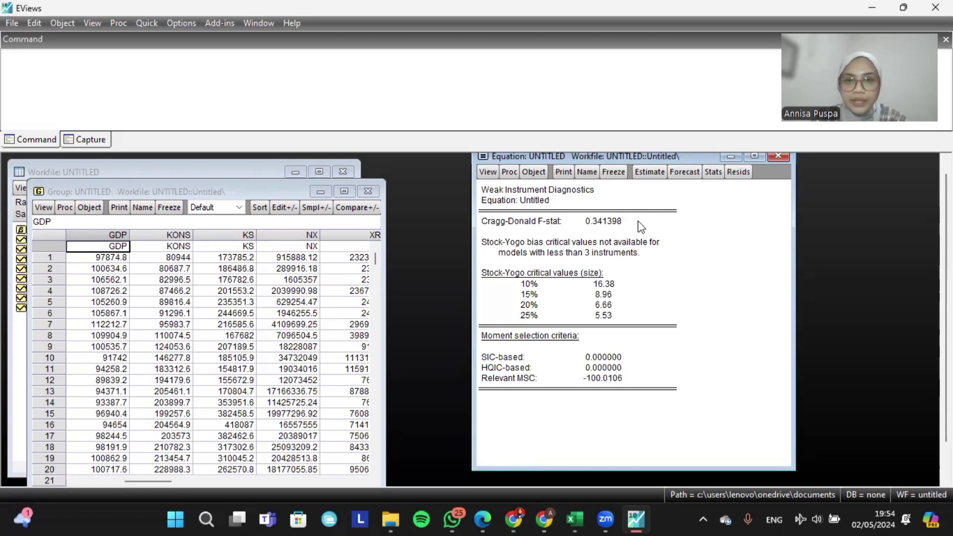
drag(562, 156, 562, 153)
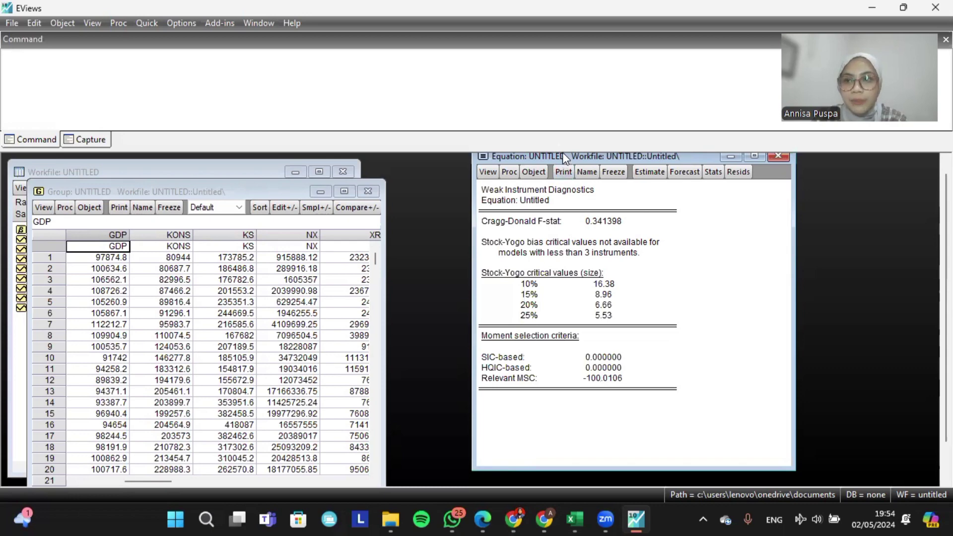